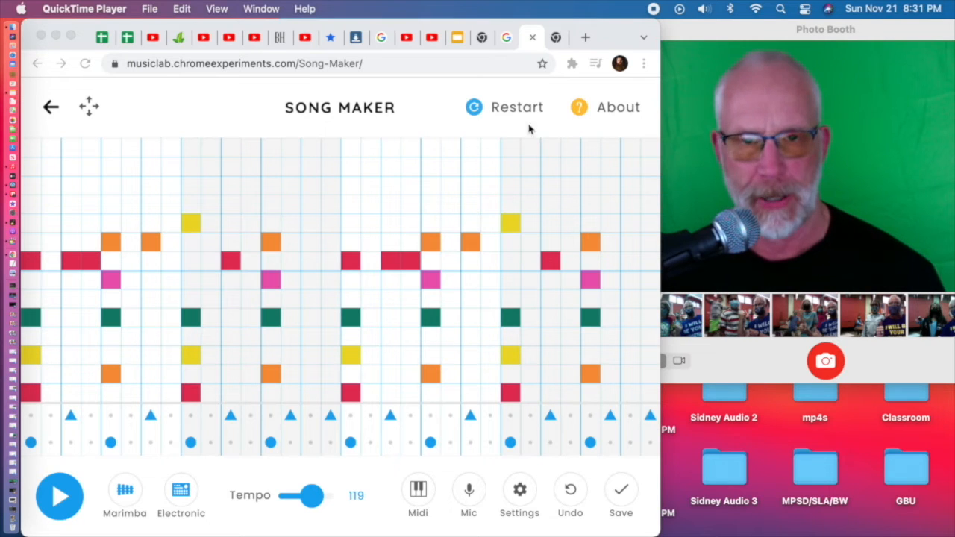
Look up "chrome lab" in the blank browser tab and open the Chrome Music Lab Song Maker page
left_click(555, 41)
type("chrome l")
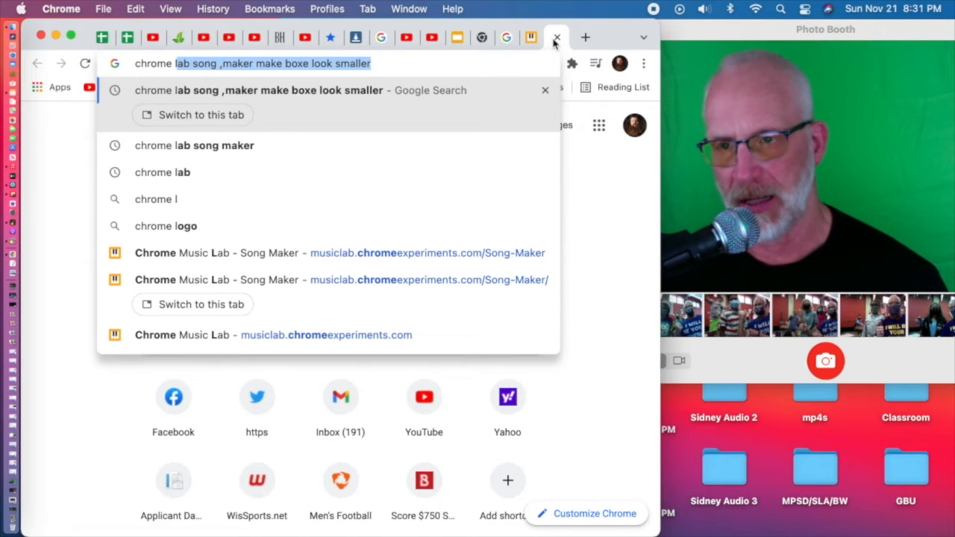
key("BackSpace")
type("ab")
key("BackSpace")
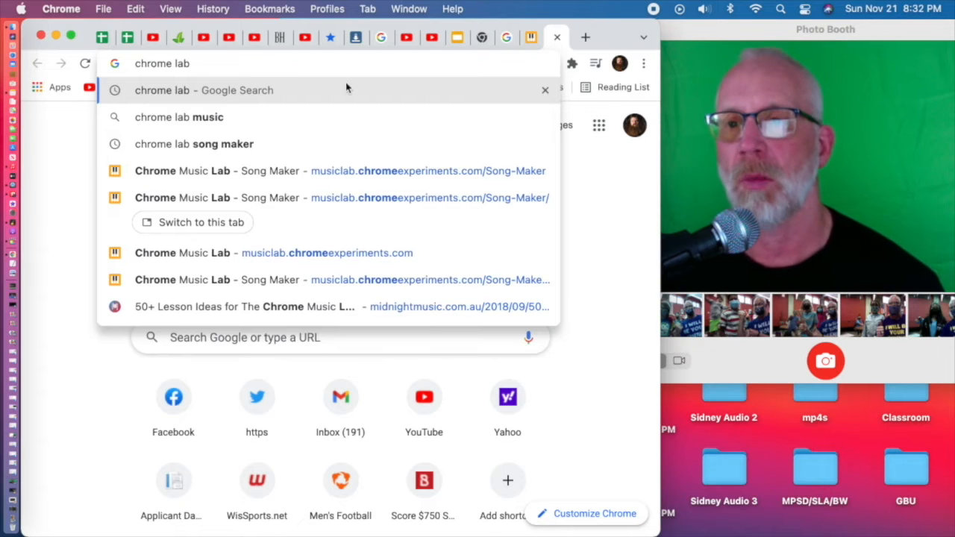
left_click(258, 169)
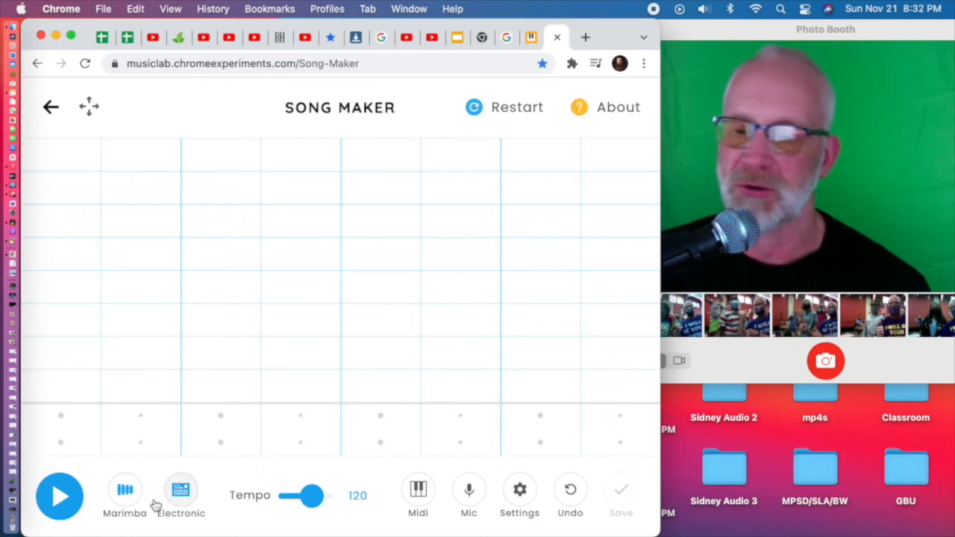
Set the song's range to 2 octaves and apply the settings
left_click(521, 491)
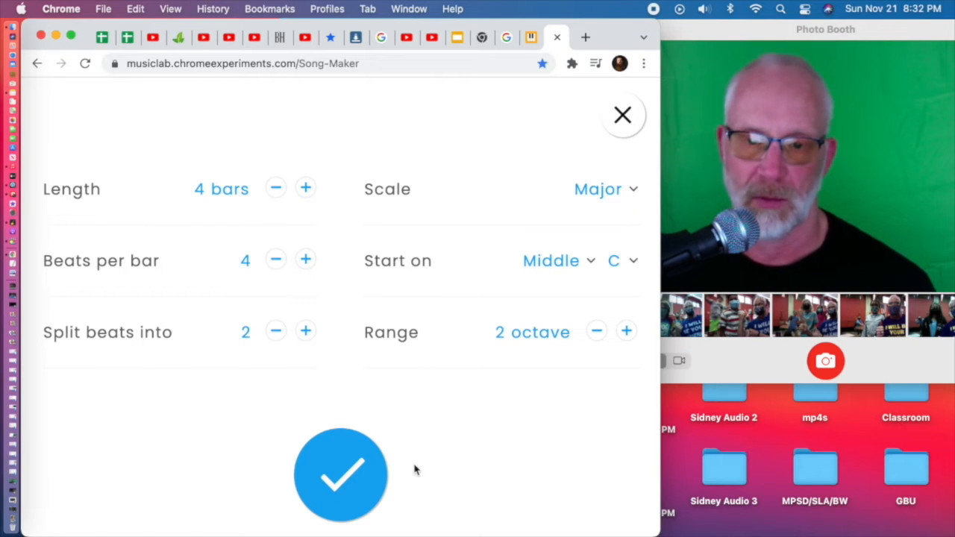
left_click(351, 469)
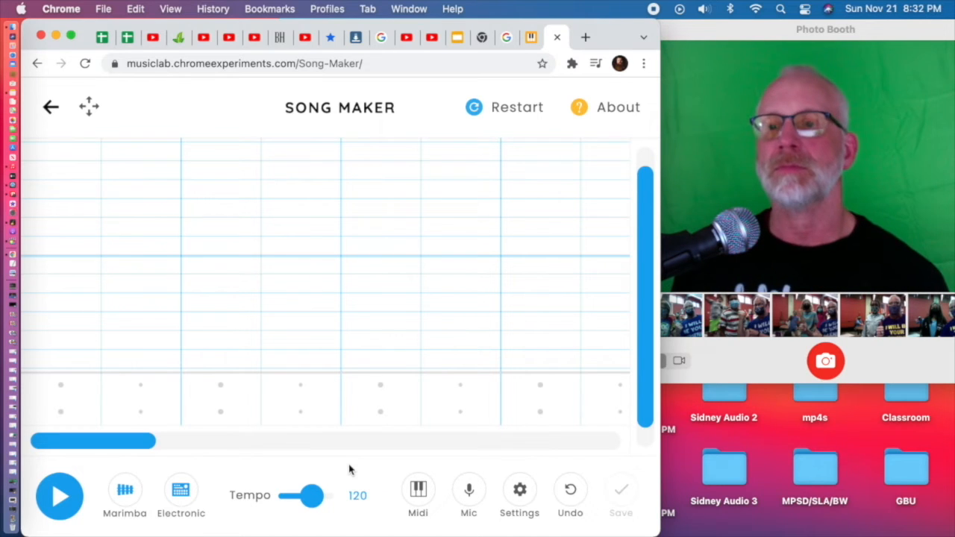
In bar 1, place upper-octave C on beat 1 and both halves of beat 2, and D on beats 3 and 4
scroll(380, 299, "down", 2)
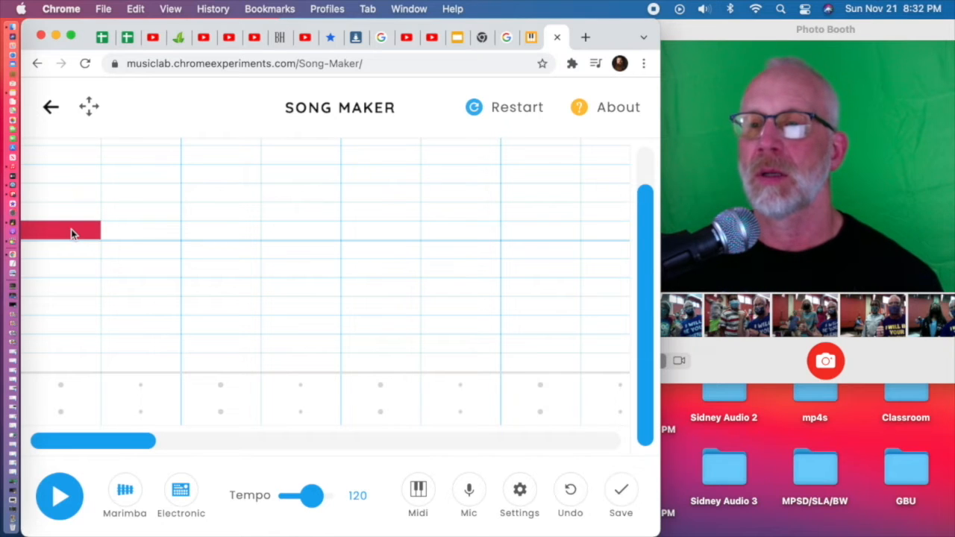
key("XF86AudioRaiseVolume")
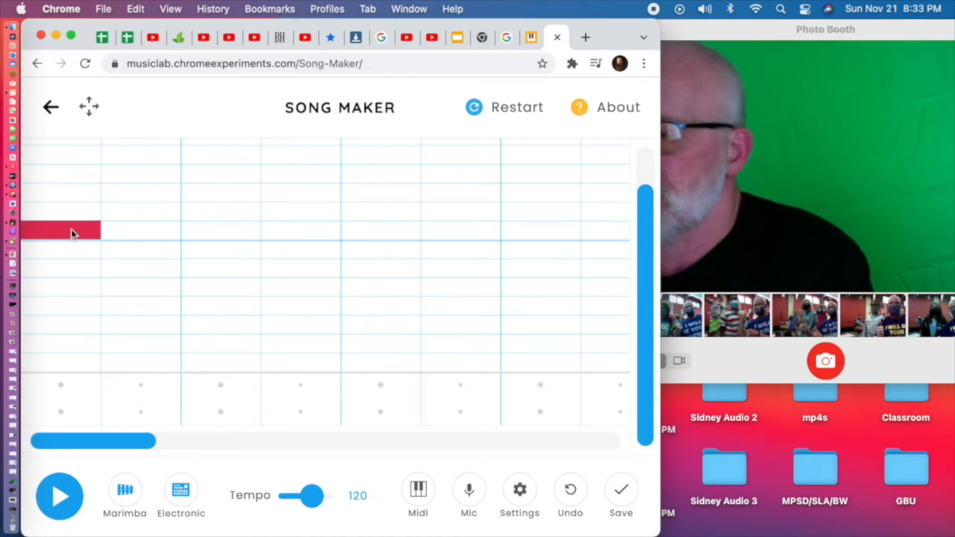
left_click(71, 229)
left_click(71, 229)
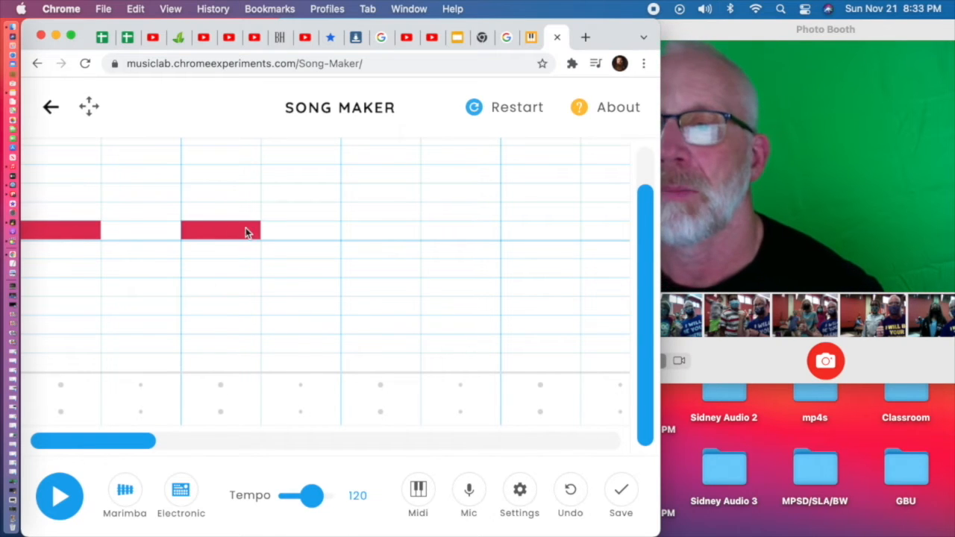
left_click(390, 211)
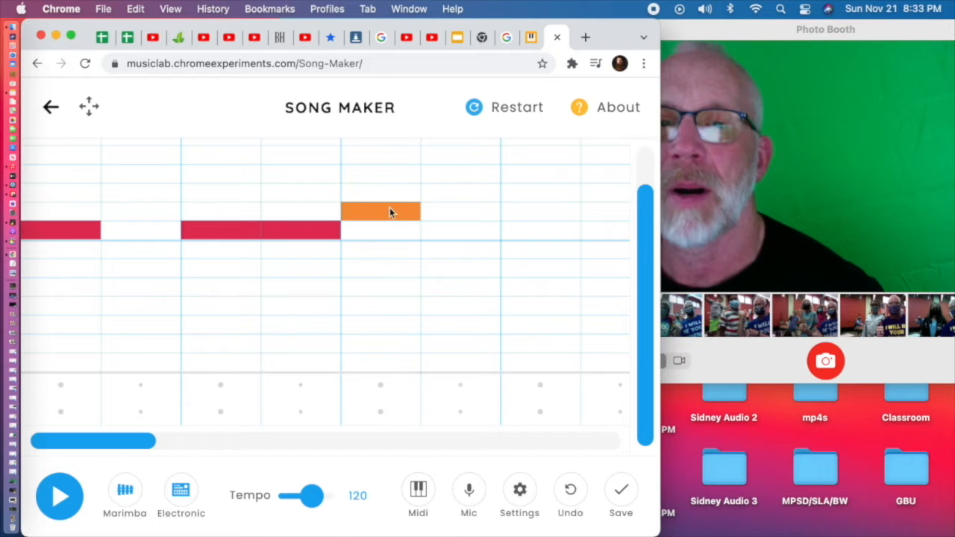
left_click(517, 211)
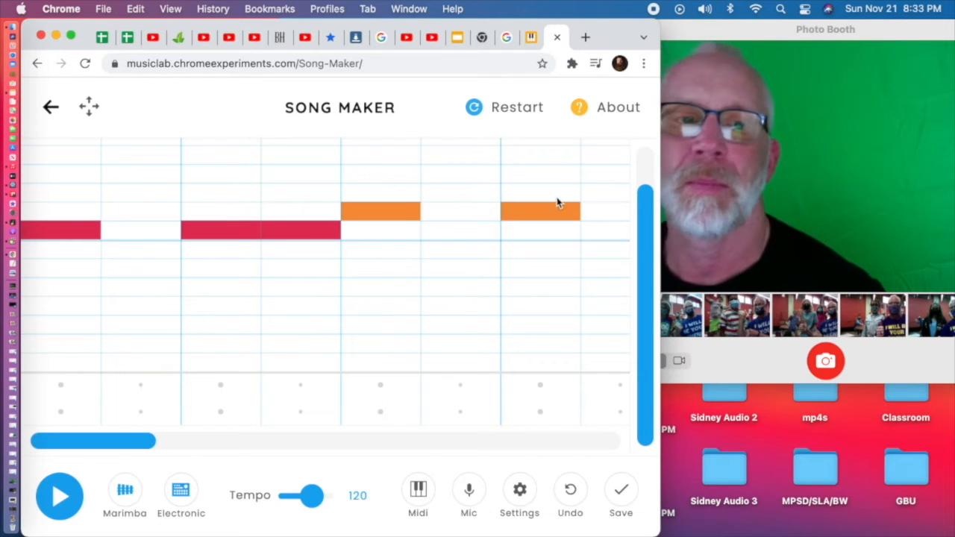
Add upper-octave E, C and D on beats 1, 2 and 3 of bar 2, and play the melody back
left_click_drag(718, 34, 773, 28)
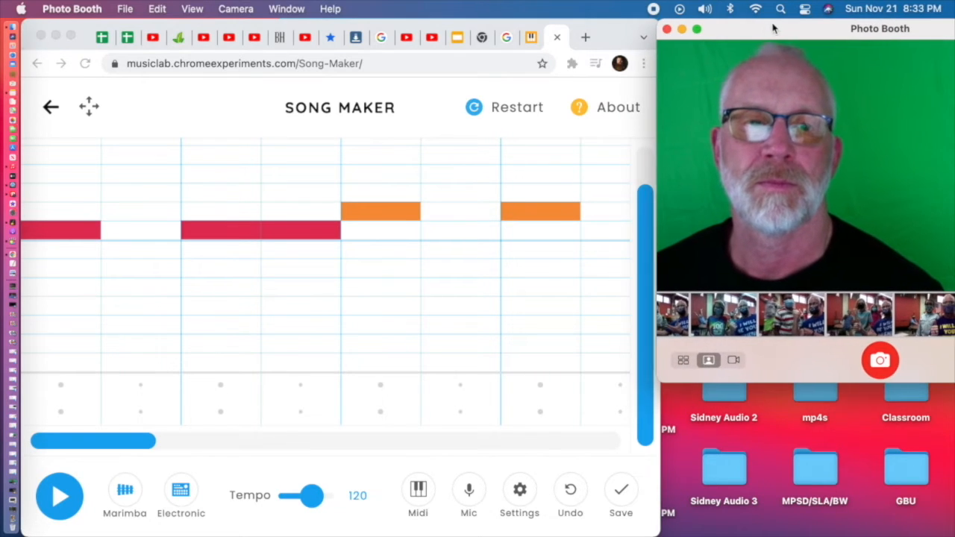
scroll(544, 191, "right", 5)
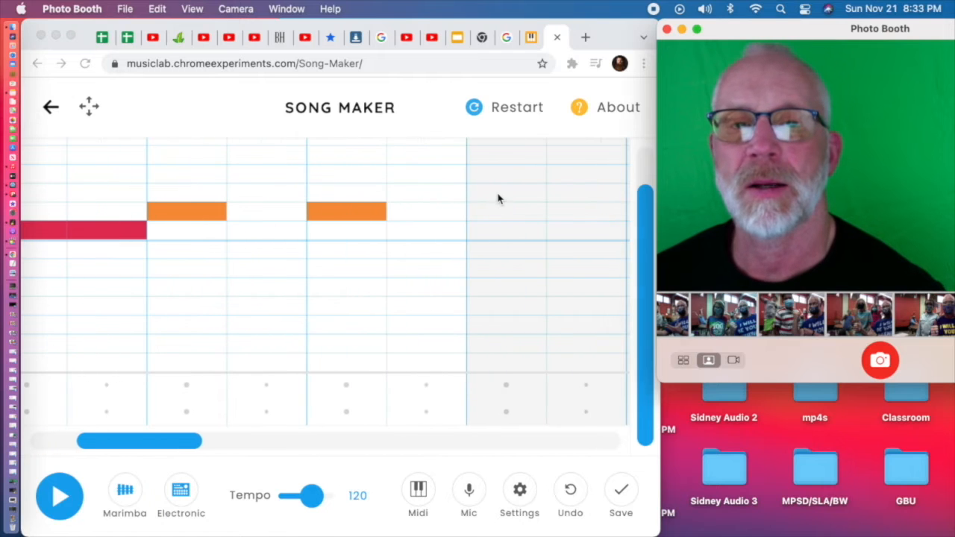
left_click(499, 198)
scroll(528, 212, "right", 3)
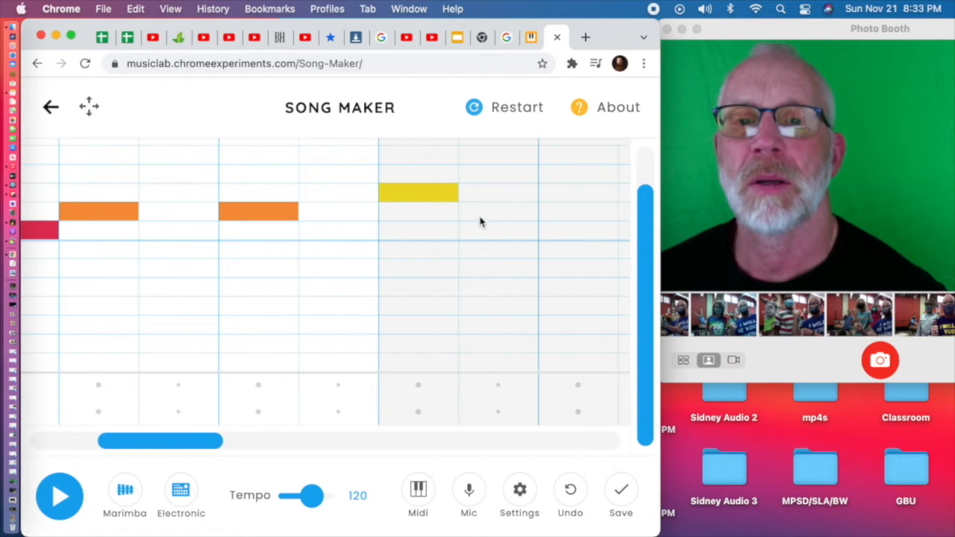
scroll(501, 233, "right", 5)
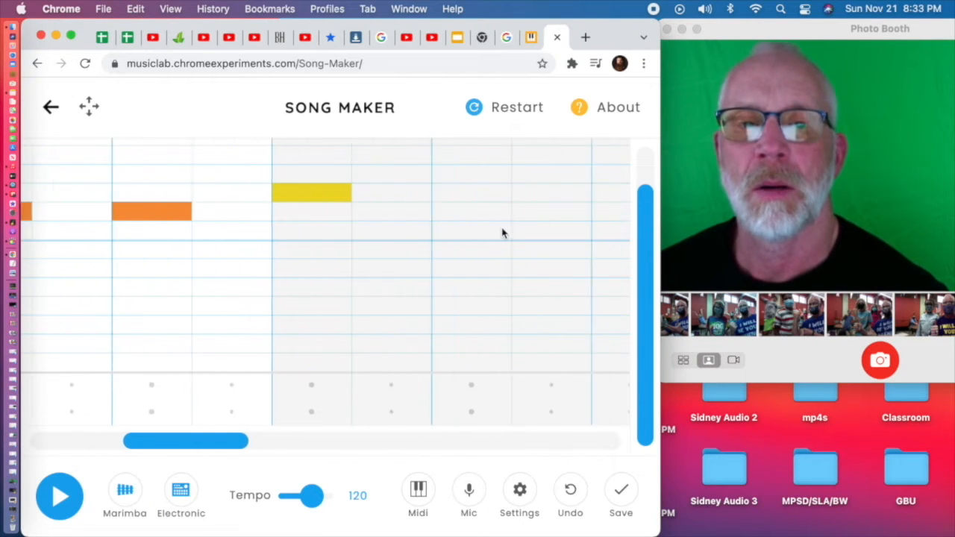
left_click(450, 231)
left_click(563, 214)
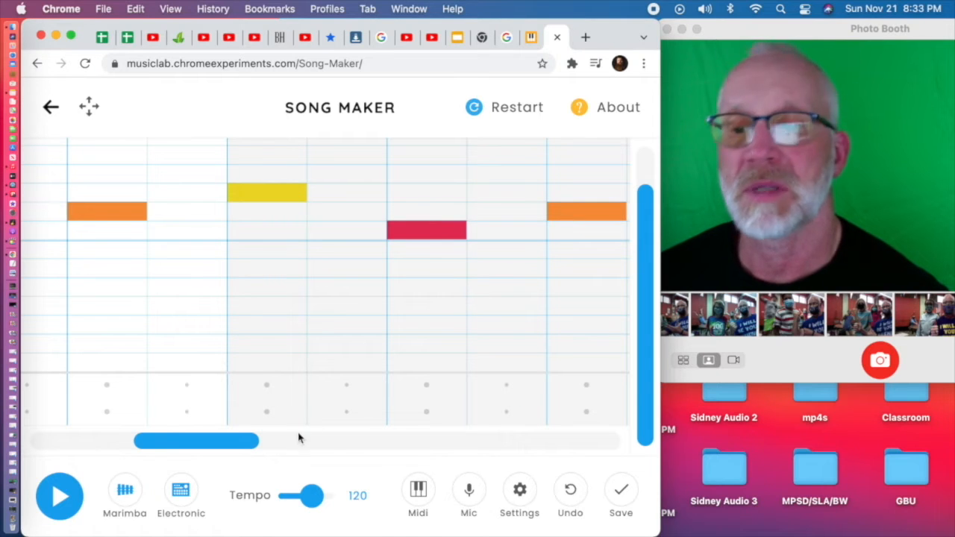
left_click(66, 492)
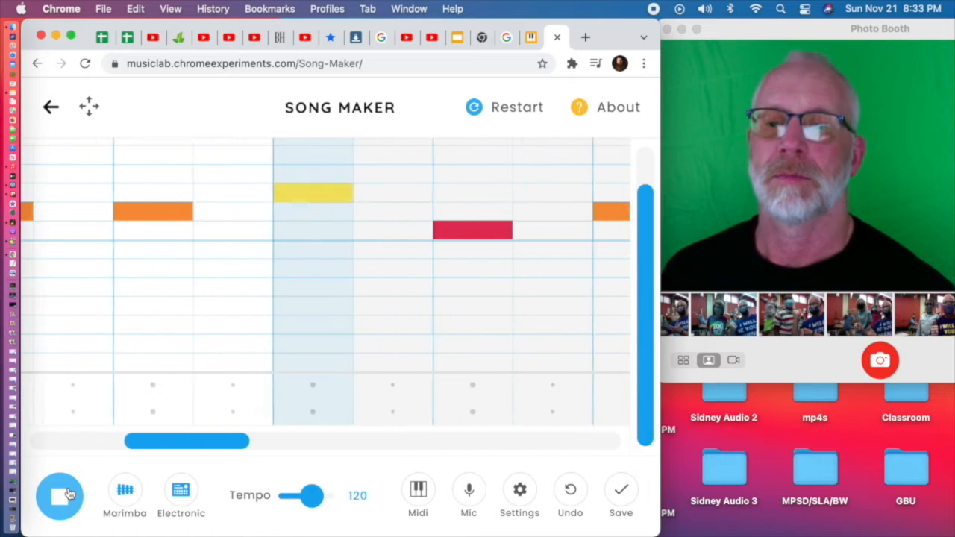
left_click(67, 494)
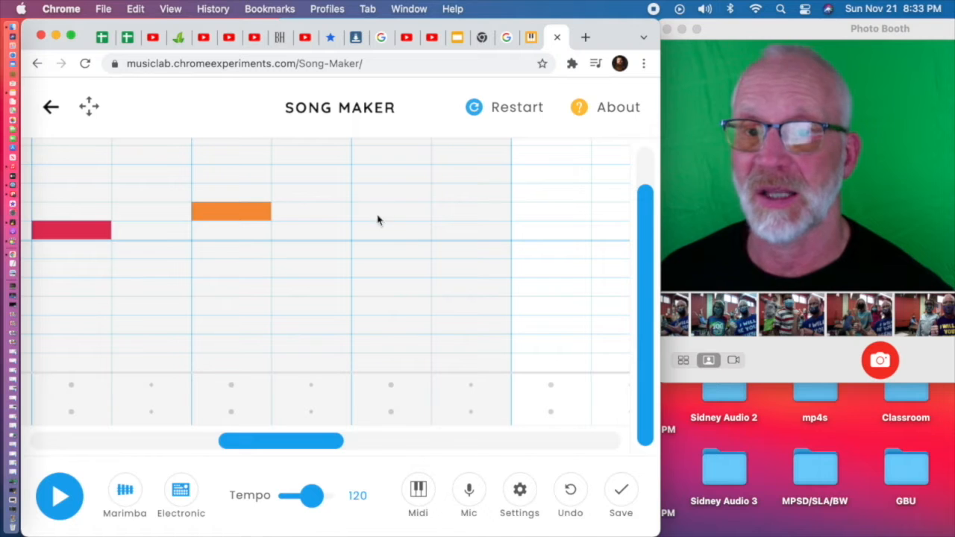
Repeat the first bar's melody in bar 3: upper-octave C on beat 1 and both halves of beat 2, D on beats 3 and 4
scroll(420, 241, "right", 4)
left_click(391, 237)
scroll(418, 240, "right", 2)
left_click(455, 233)
left_click(534, 231)
scroll(507, 230, "right", 2)
left_click(550, 212)
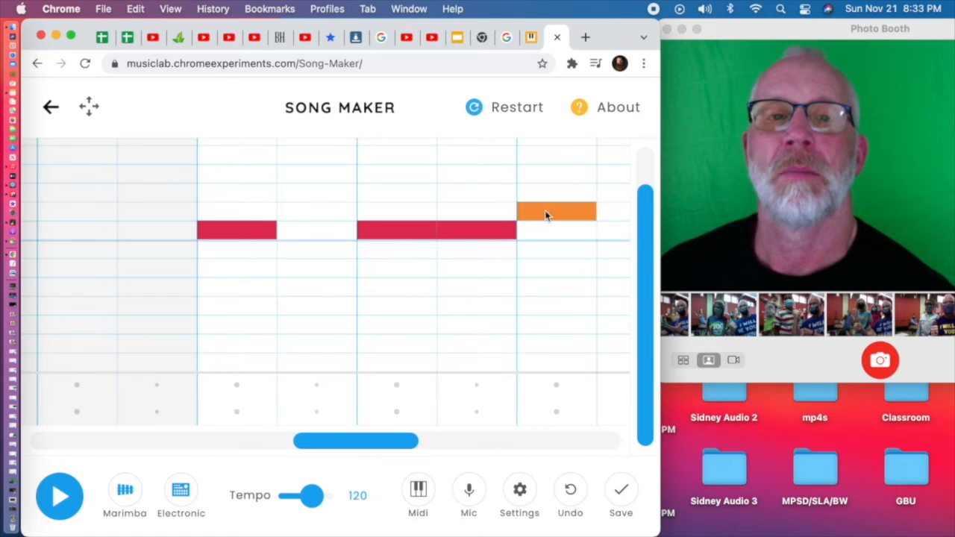
scroll(537, 215, "right", 4)
left_click(527, 214)
Place upper-octave E, C and D on beats 1, 2 and 3 of bar 4, and play back the whole melody
scroll(526, 217, "right", 4)
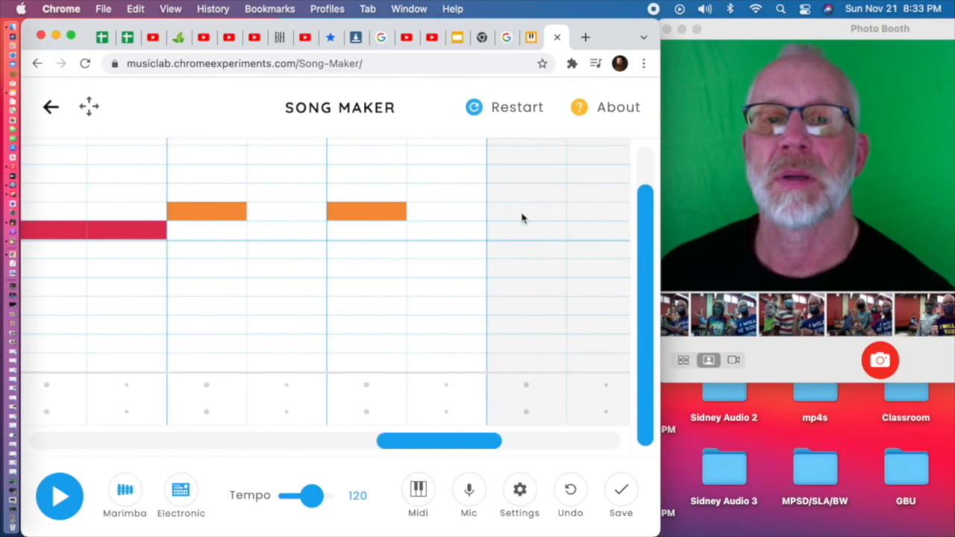
left_click(508, 197)
scroll(510, 202, "right", 5)
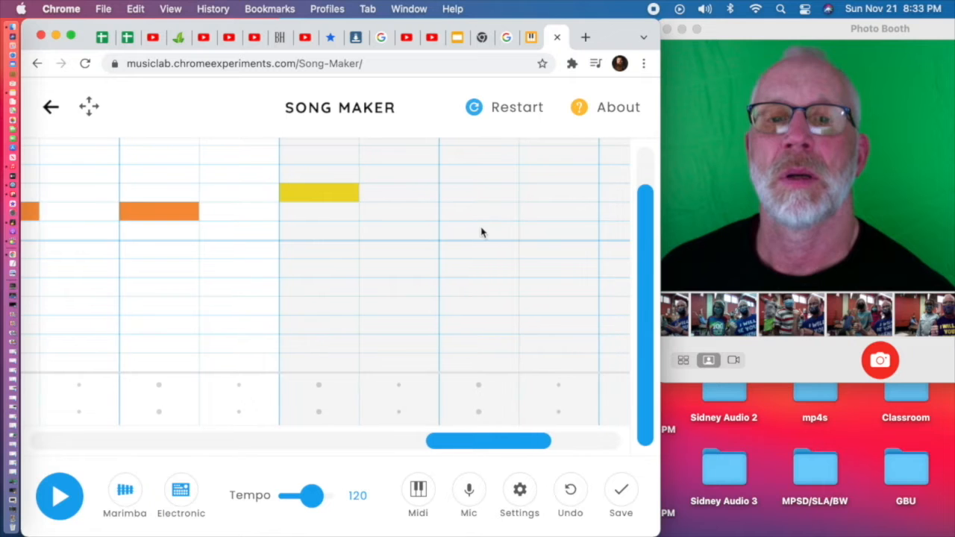
scroll(478, 228, "right", 4)
left_click(467, 215)
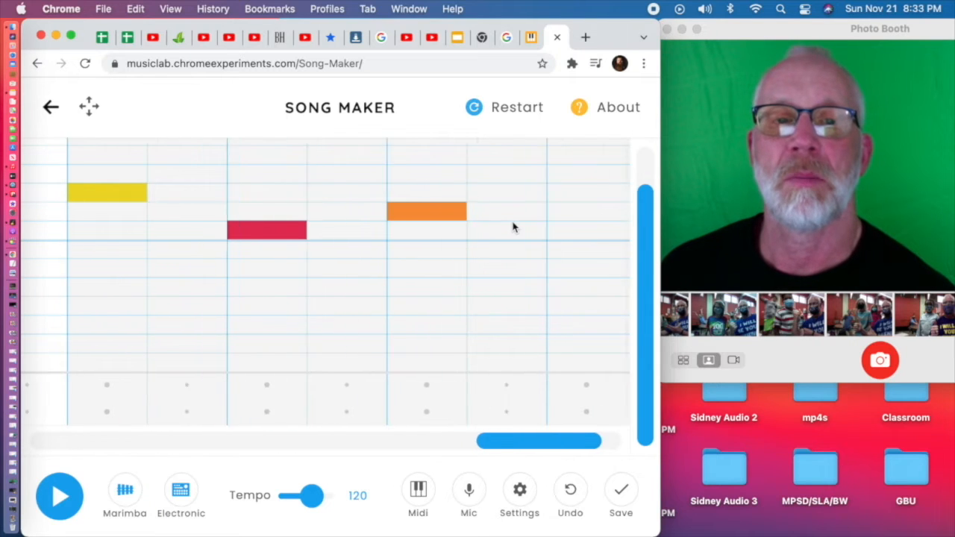
scroll(513, 227, "right", 2)
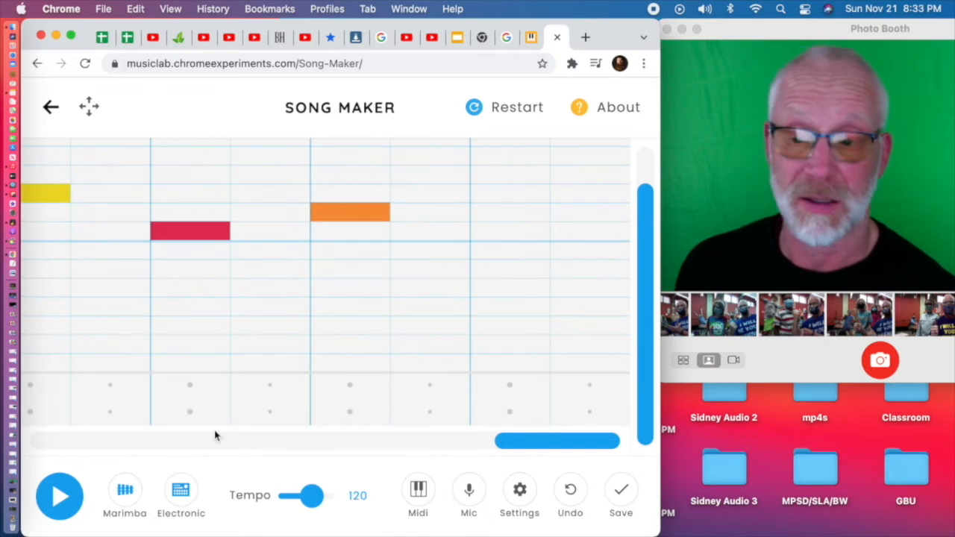
left_click(65, 498)
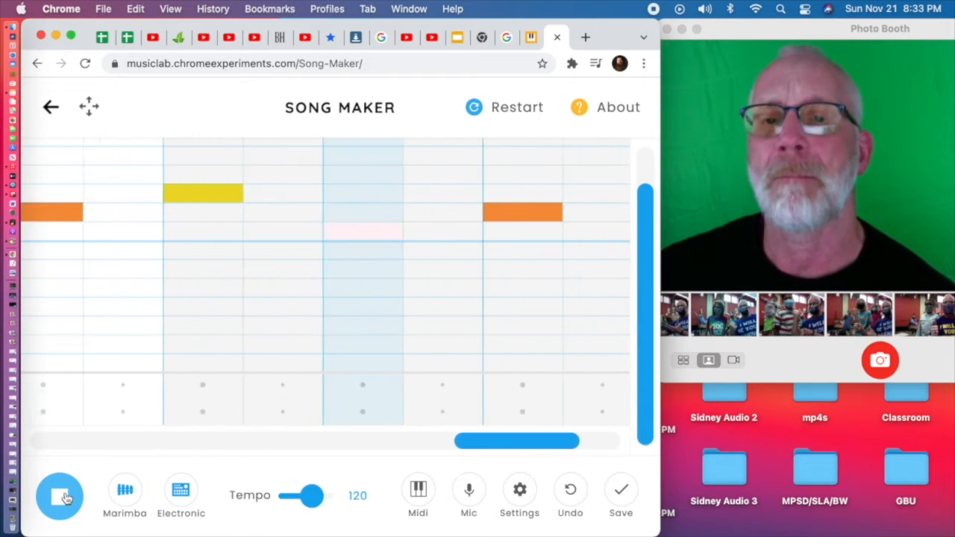
left_click(66, 497)
scroll(569, 164, "left", 2)
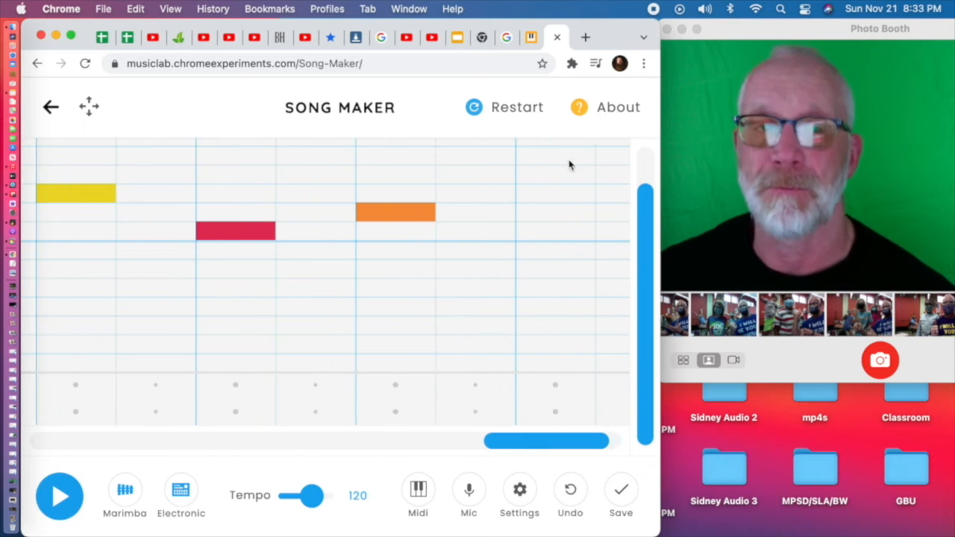
Switch to the finished song in the other Song Maker tab and remove the two accompaniment chords below the melody in bar 1
left_click(530, 37)
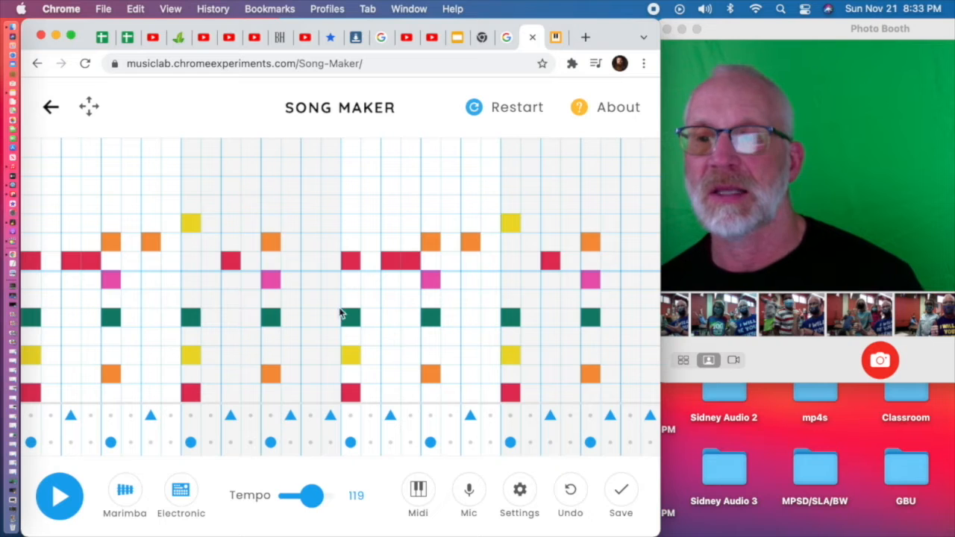
left_click(37, 396)
left_click(34, 356)
left_click(31, 319)
left_click(109, 281)
left_click(114, 320)
Remove both accompaniment chords below the melody in bar 2
left_click(190, 394)
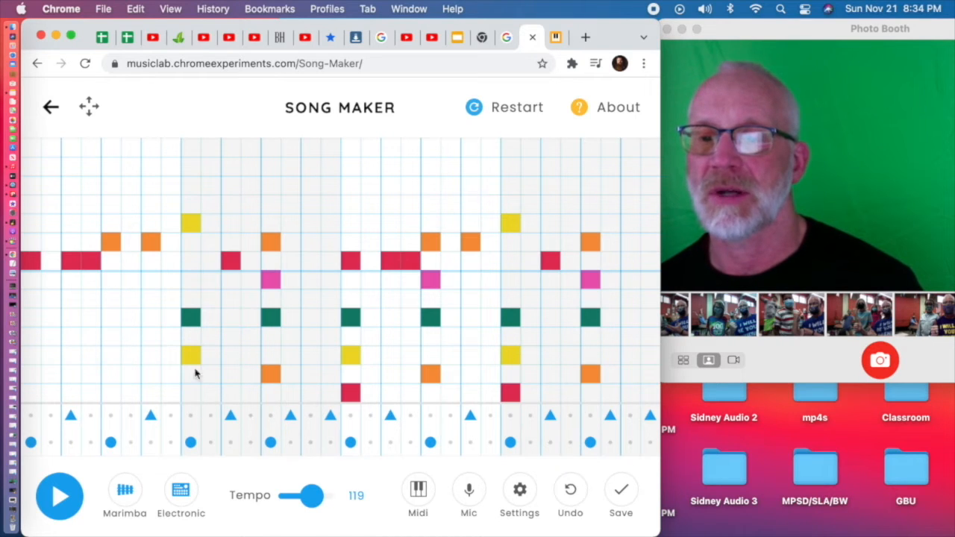
left_click(190, 356)
left_click(190, 318)
left_click(270, 280)
left_click(270, 321)
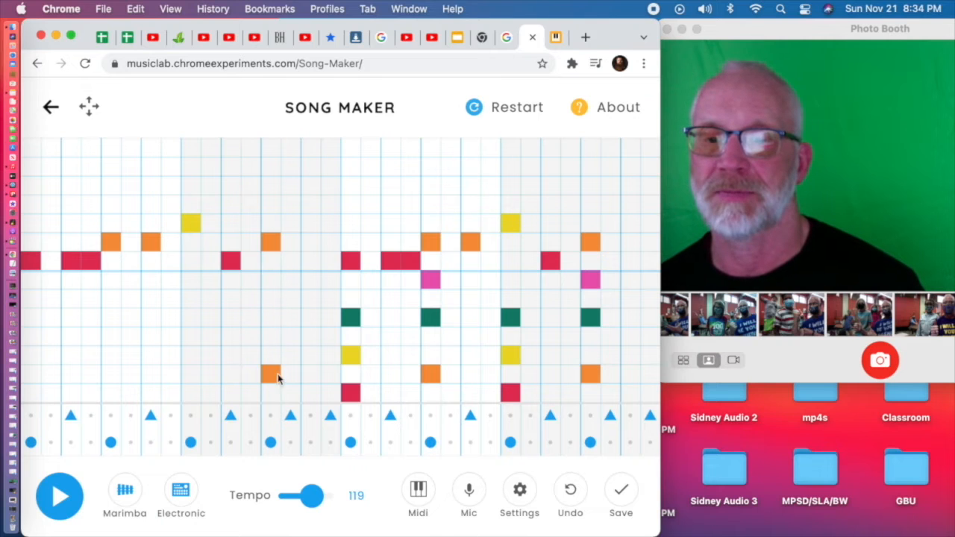
left_click(271, 374)
Remove both accompaniment chords from bar 3, including any stray notes added below the melody
left_click(351, 392)
left_click(351, 337)
left_click(351, 318)
left_click(352, 337)
left_click(369, 357)
left_click(354, 356)
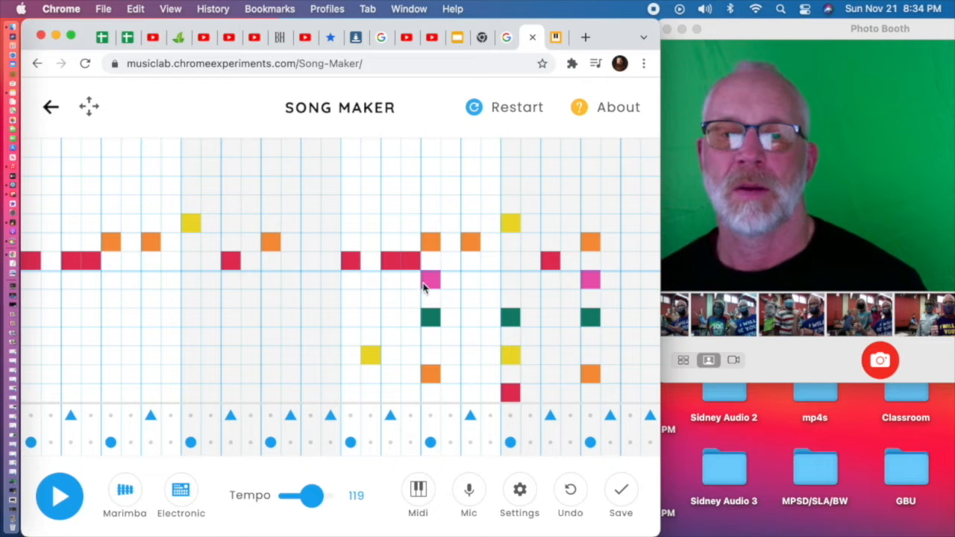
left_click(424, 283)
left_click(371, 356)
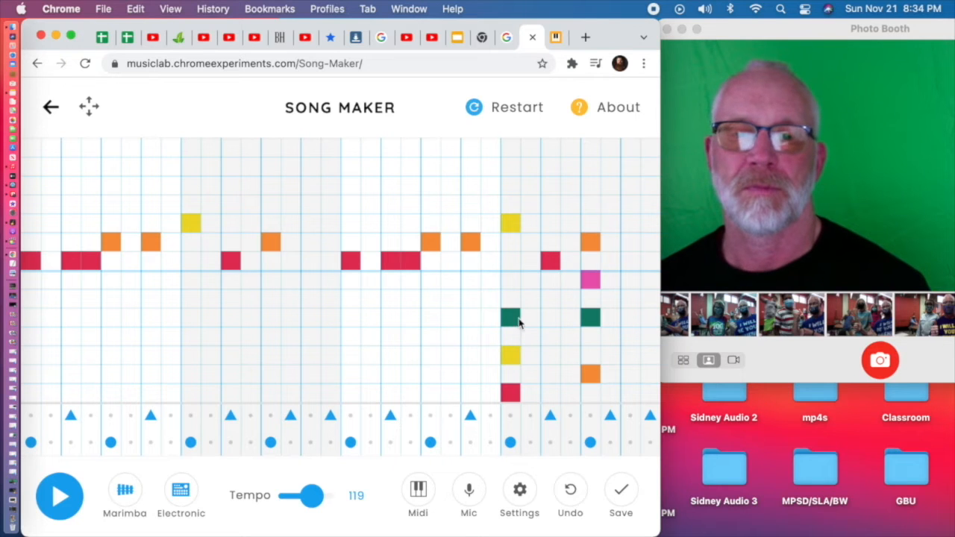
Delete the accompaniment chord notes under the melody in bar 4
left_click(518, 320)
left_click(514, 356)
left_click(514, 393)
left_click(591, 375)
left_click(592, 319)
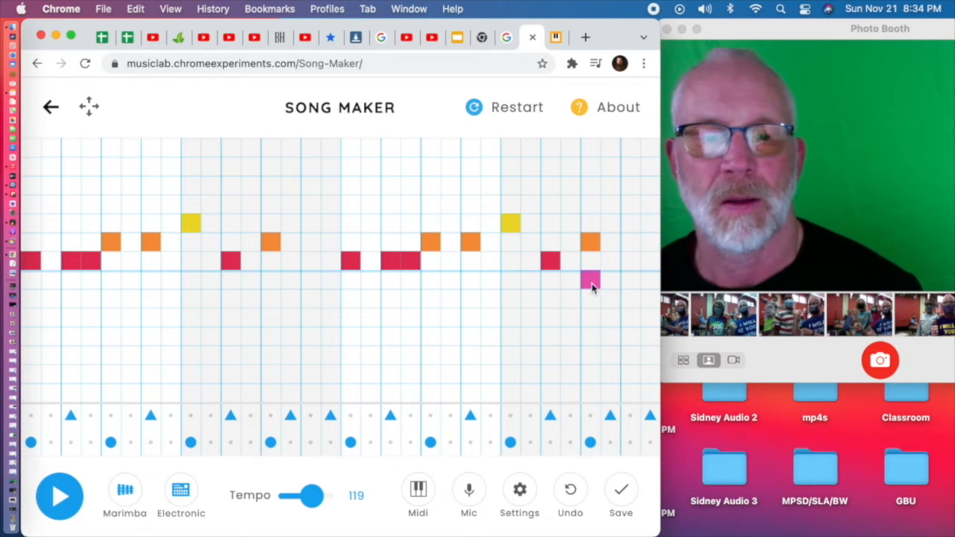
left_click(591, 284)
Clear all the percussion circles and triangles from the four bars, and play back the remaining melody
left_click(30, 443)
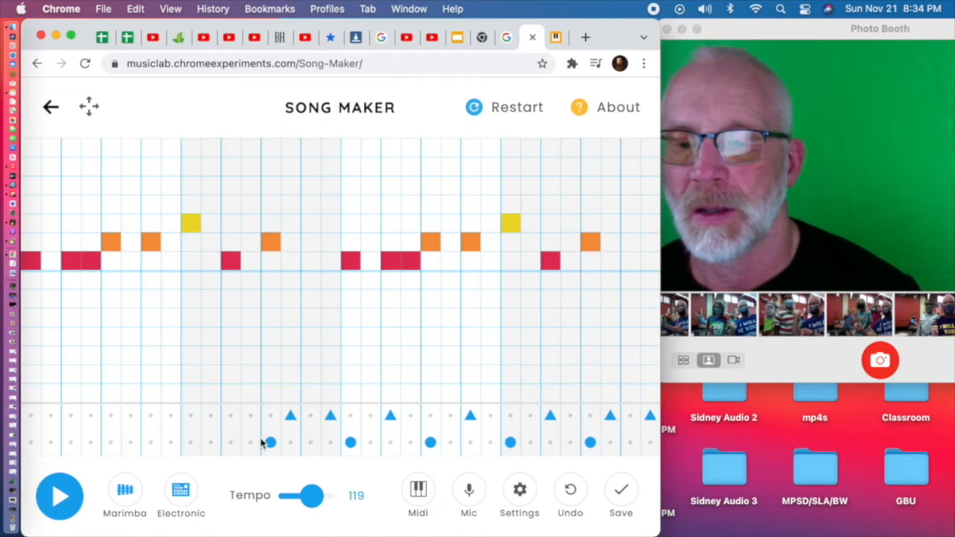
left_click(350, 442)
left_click(391, 416)
left_click(430, 442)
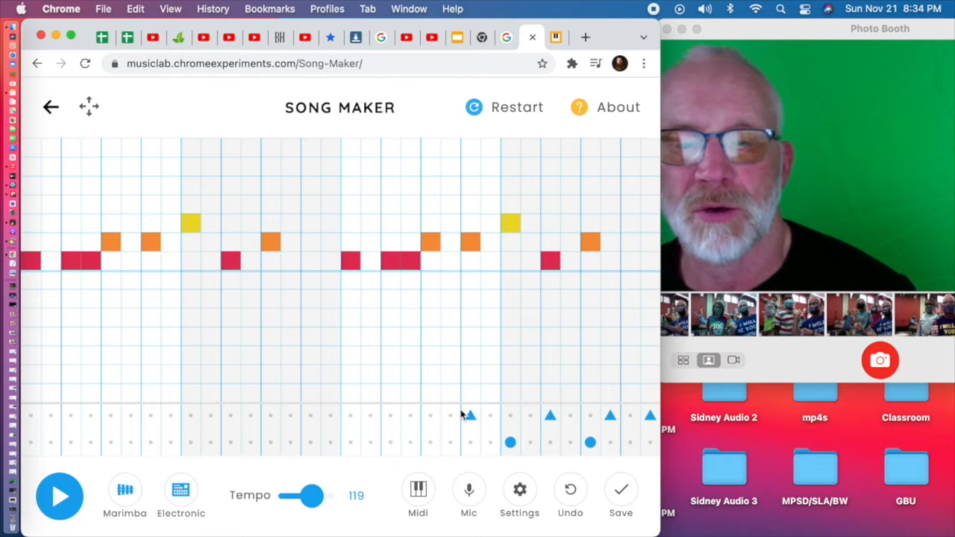
left_click(550, 416)
left_click(590, 443)
left_click(610, 416)
left_click(651, 417)
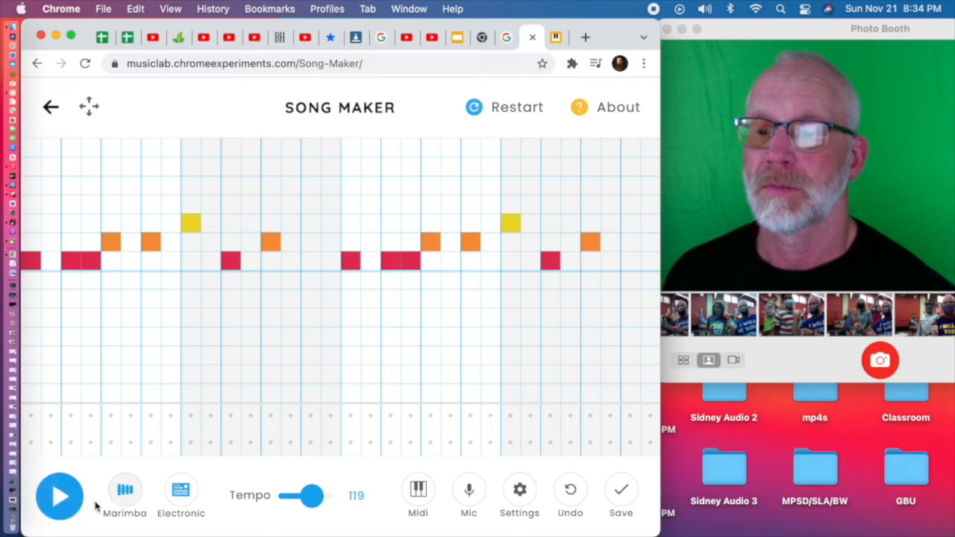
left_click(70, 502)
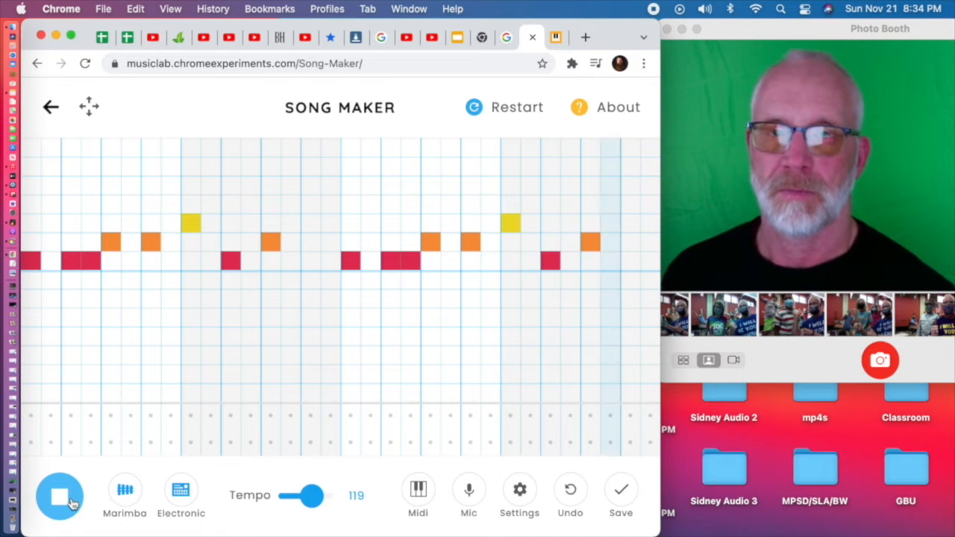
left_click(71, 504)
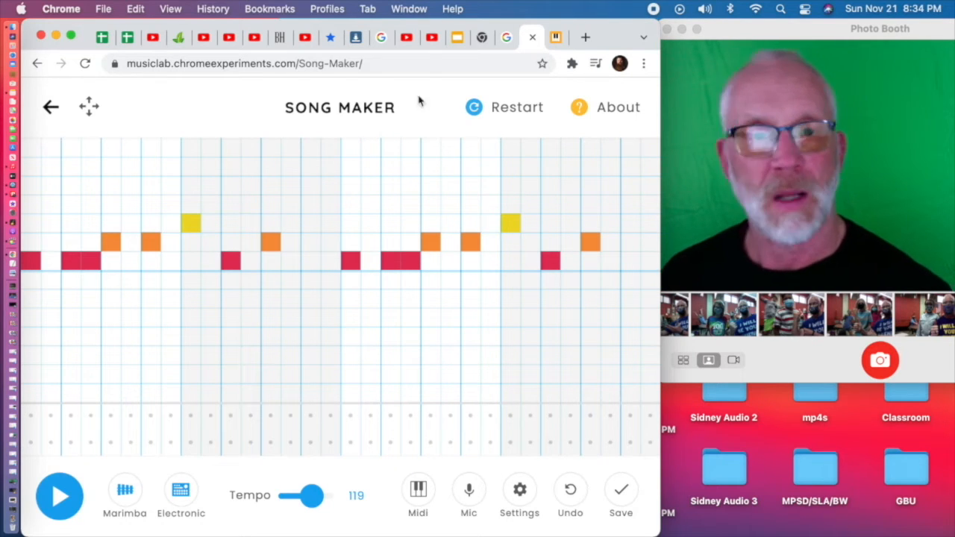
Switch to the other Song Maker song and play back its melody
left_click(556, 39)
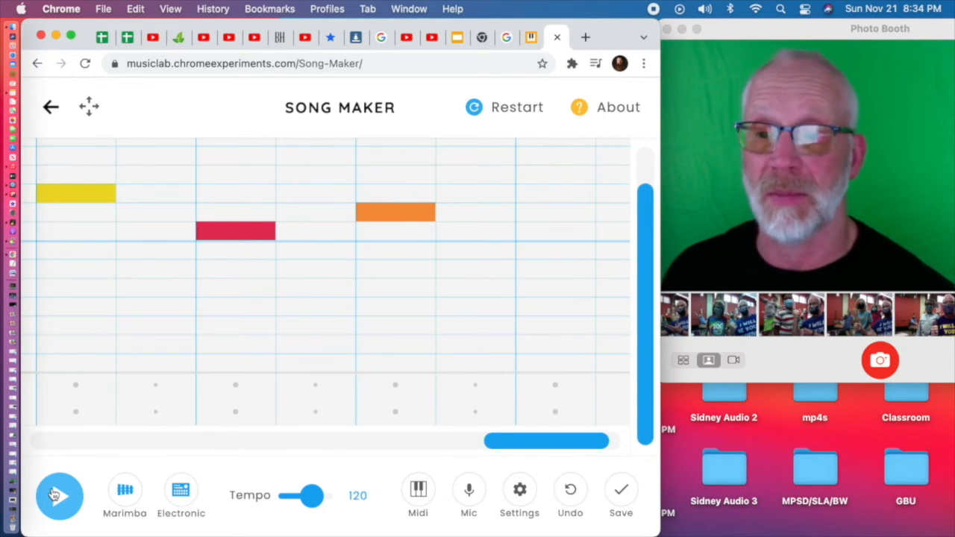
left_click(54, 495)
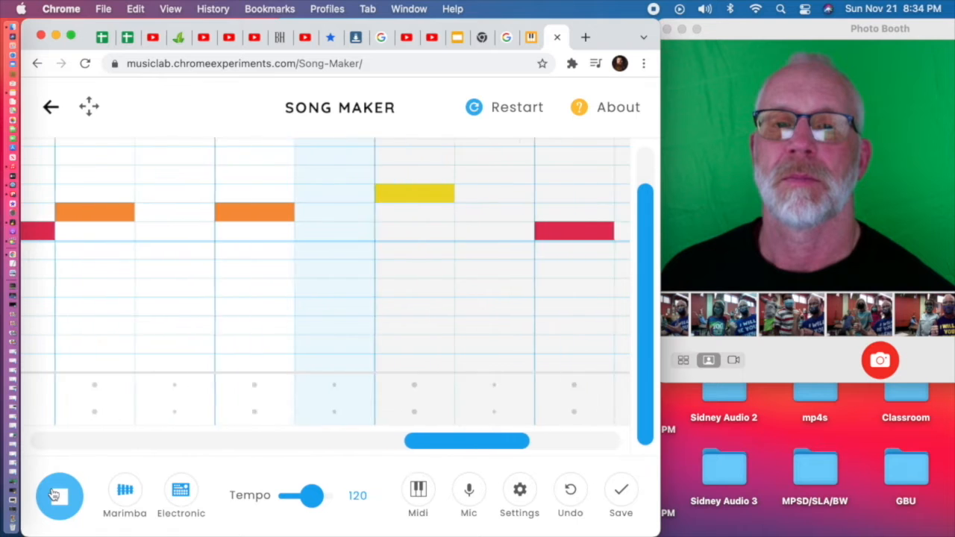
left_click(53, 494)
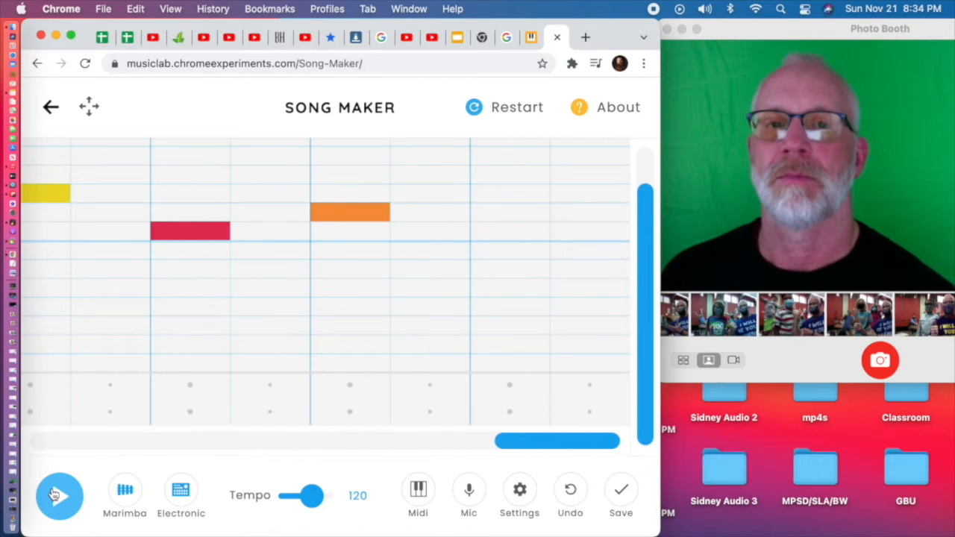
In the stripped song, add a red-yellow-green chord on beat 1 and an orange-green-pink chord on beat 3 of bar 1, below the melody
left_click(531, 37)
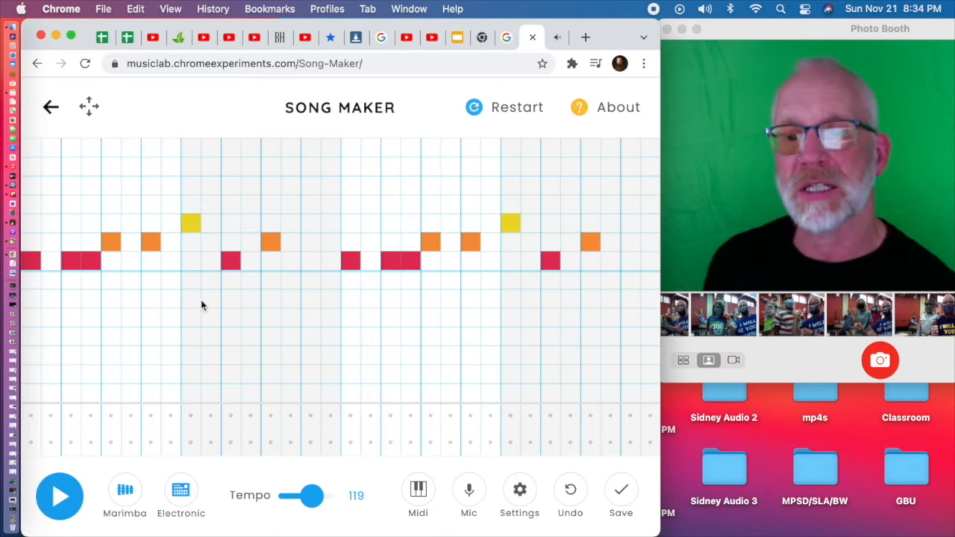
left_click(29, 393)
left_click(32, 356)
left_click(32, 320)
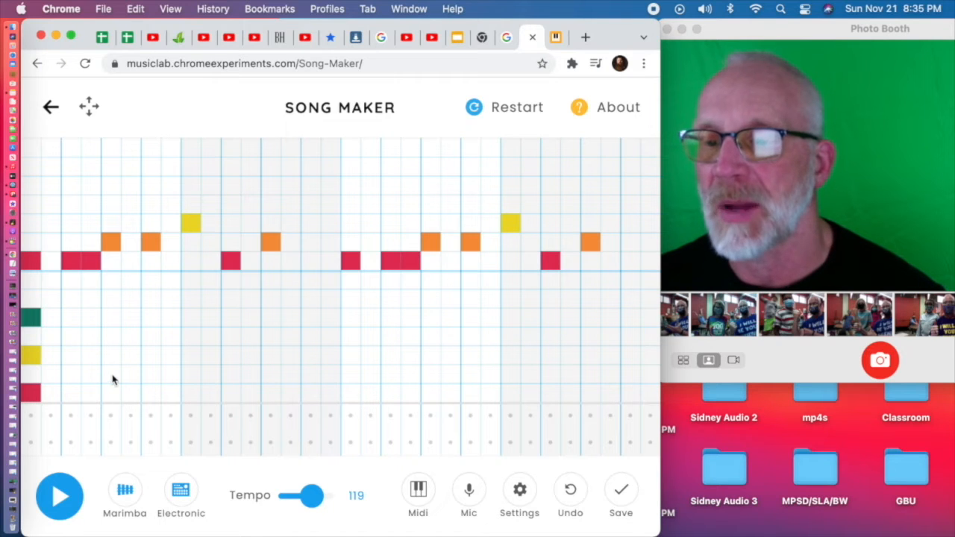
left_click(114, 286)
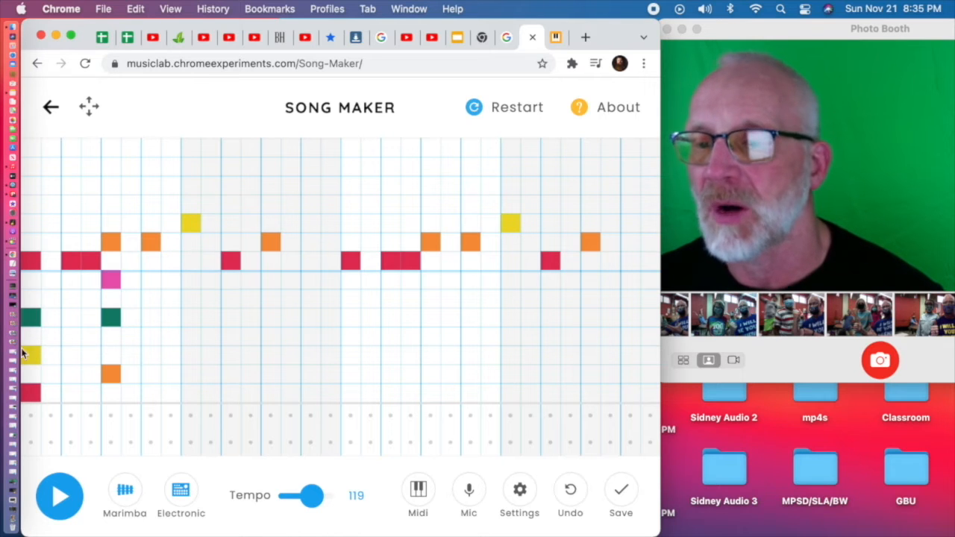
Repeat the red-yellow-green chord on beat 1 and the orange-green-pink chord on beat 3 of bars 2 to 4, and play back the song
left_click(192, 354)
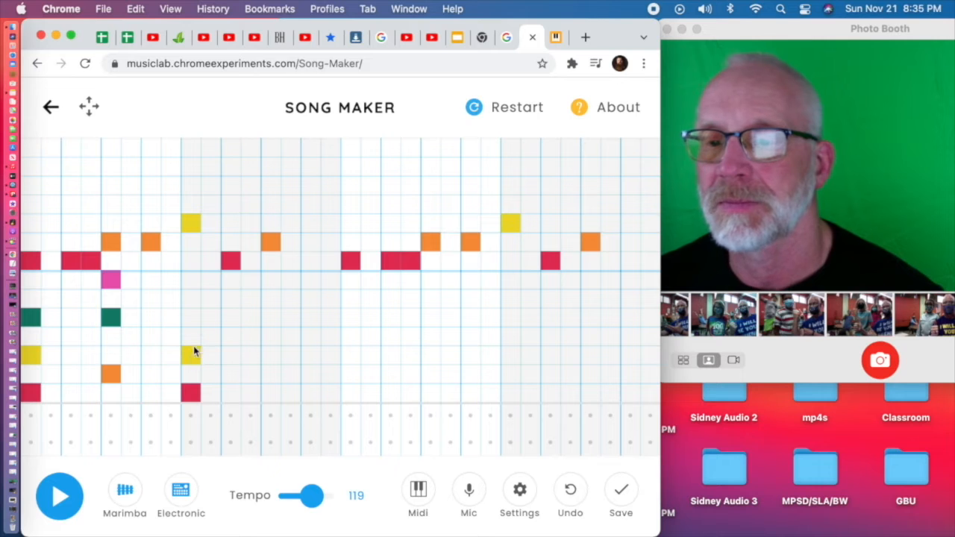
left_click(192, 321)
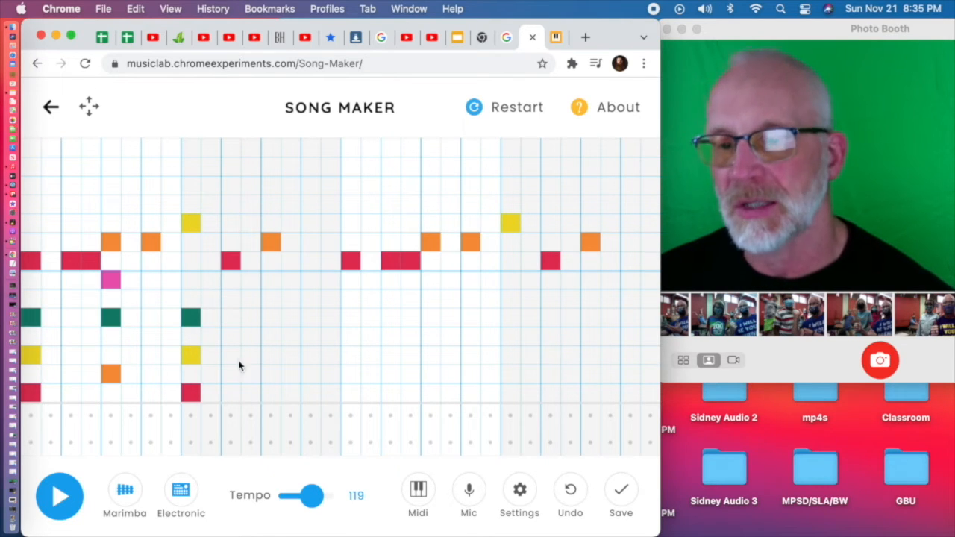
left_click(273, 375)
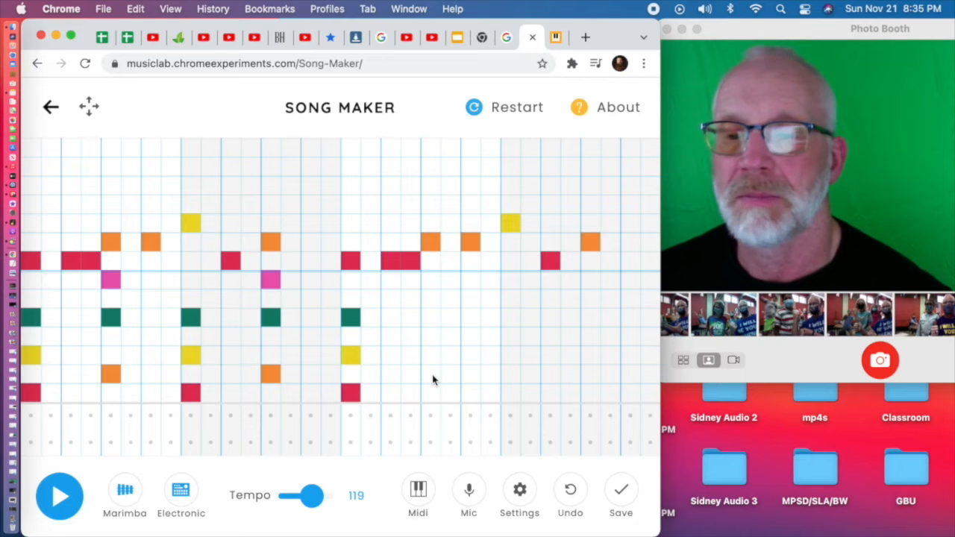
left_click(437, 319)
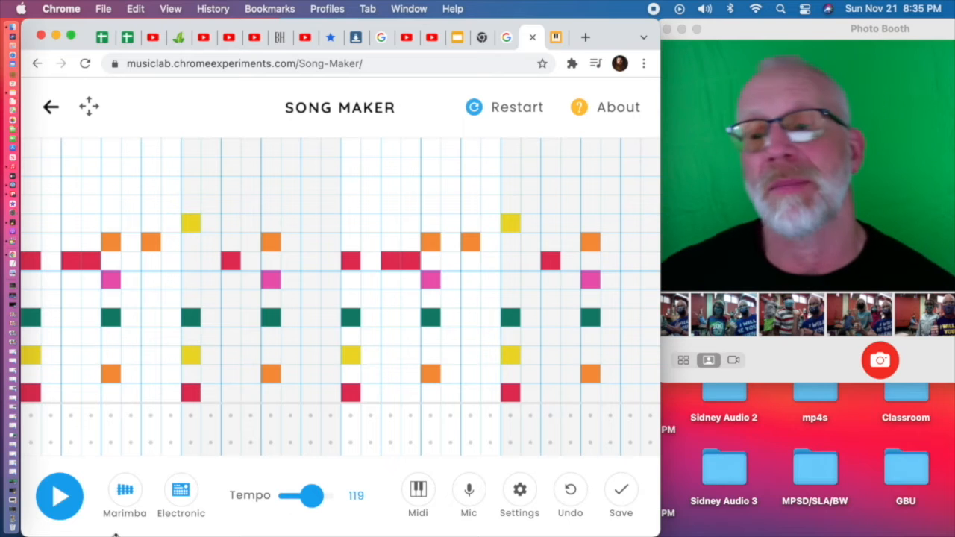
left_click(60, 500)
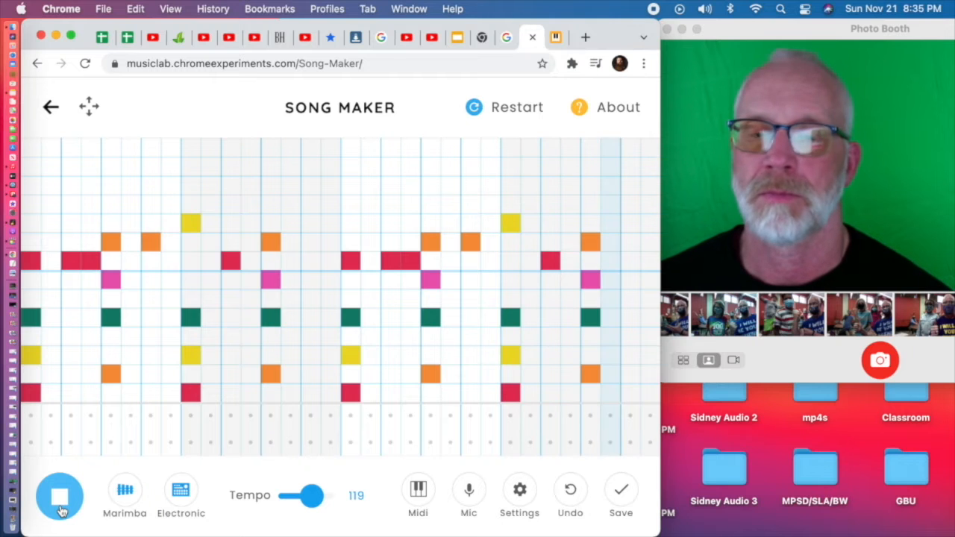
left_click(61, 511)
In the other song, add the red-yellow-green chord on beat 1 and the orange-green-pink chord on beat 3 of bar 1
left_click(565, 37)
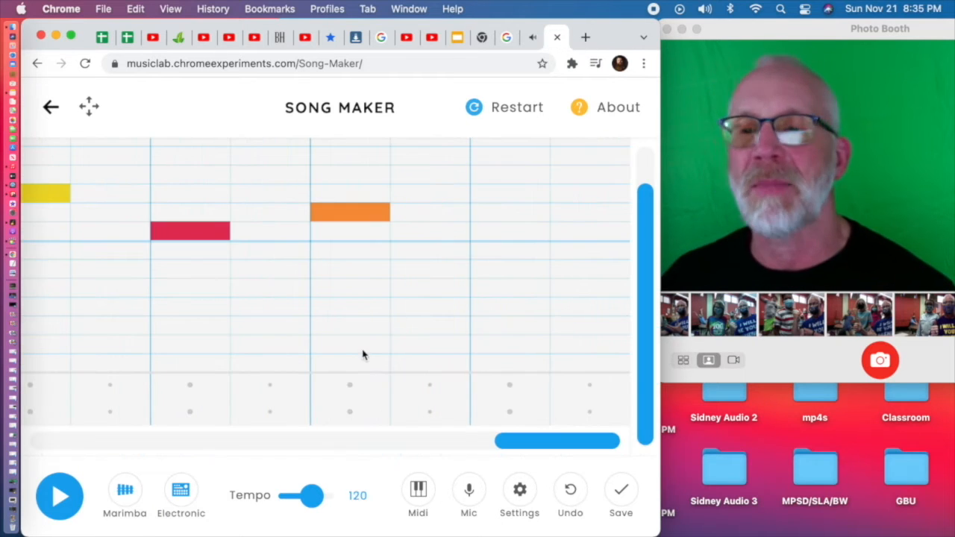
scroll(315, 338, "left", 15)
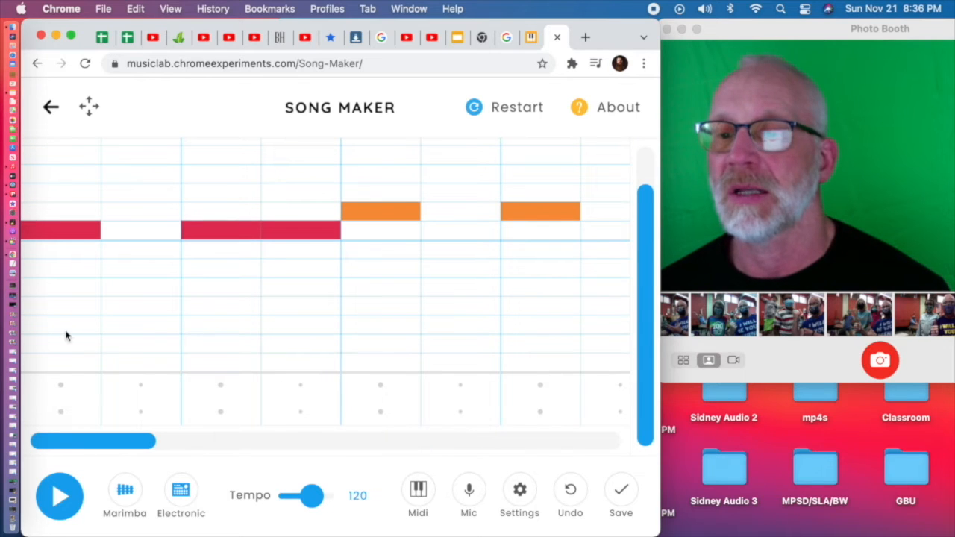
left_click(62, 362)
left_click(64, 324)
left_click(64, 290)
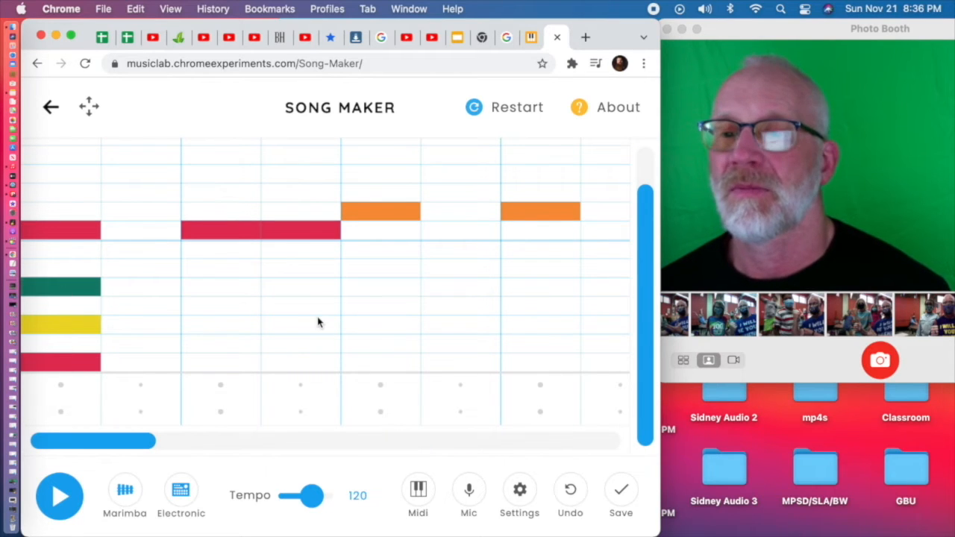
left_click(382, 348)
left_click(361, 289)
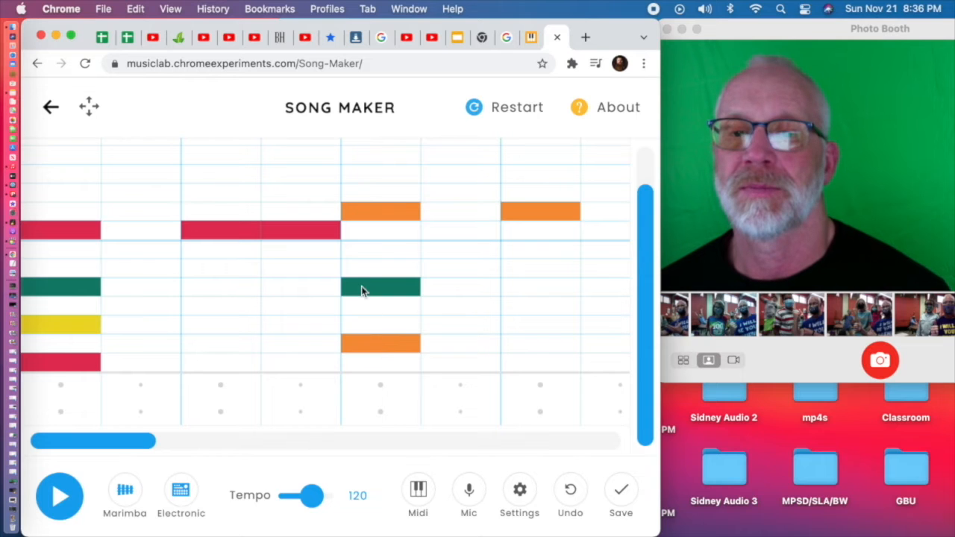
left_click(368, 258)
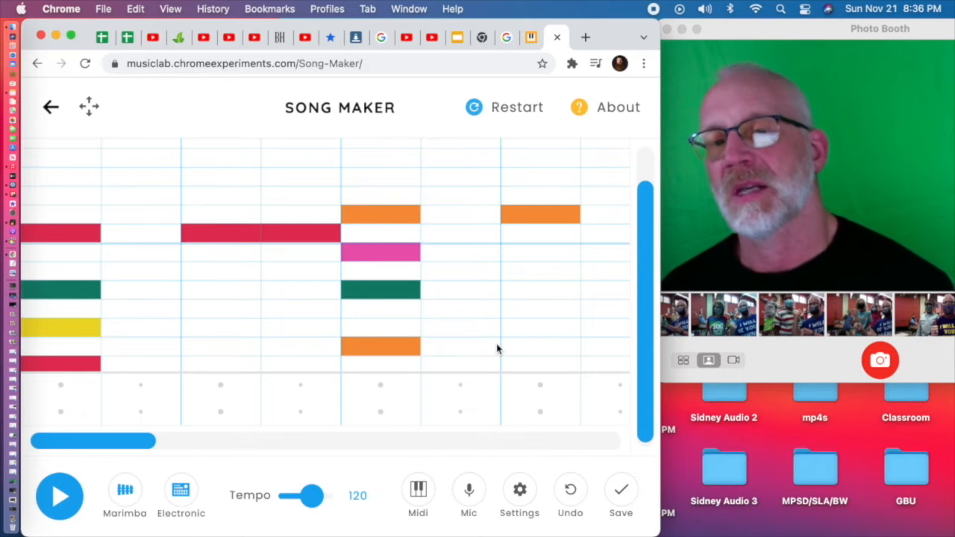
Add the red-yellow-green chord under bar 2's first melody note and the orange-green-pink chord under its last one
scroll(498, 349, "right", 10)
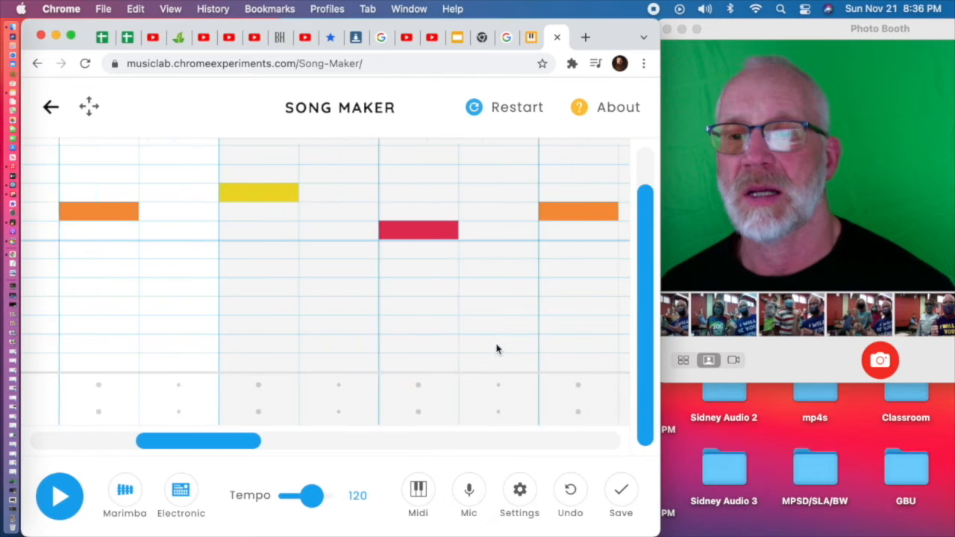
left_click(204, 363)
left_click(210, 325)
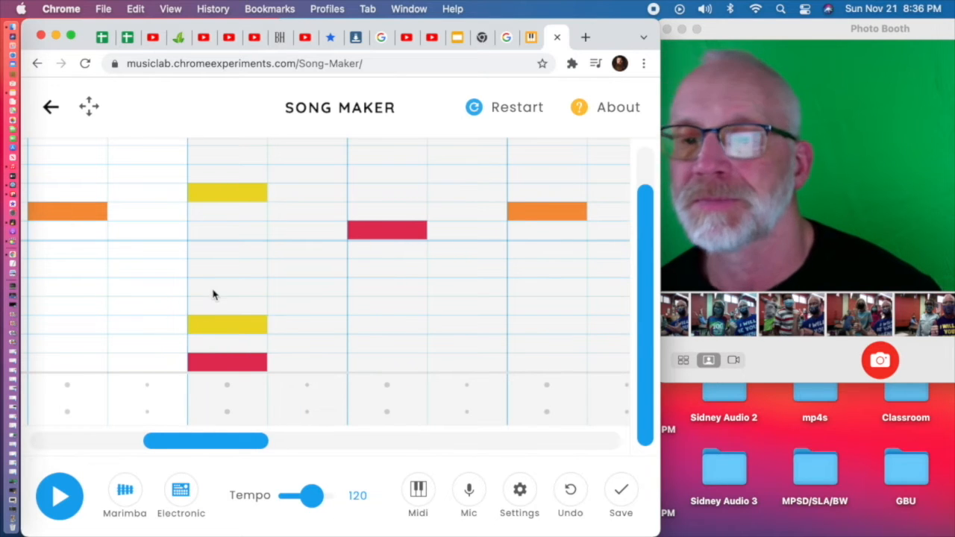
left_click(212, 288)
scroll(213, 291, "left", 1)
scroll(358, 314, "left", 5)
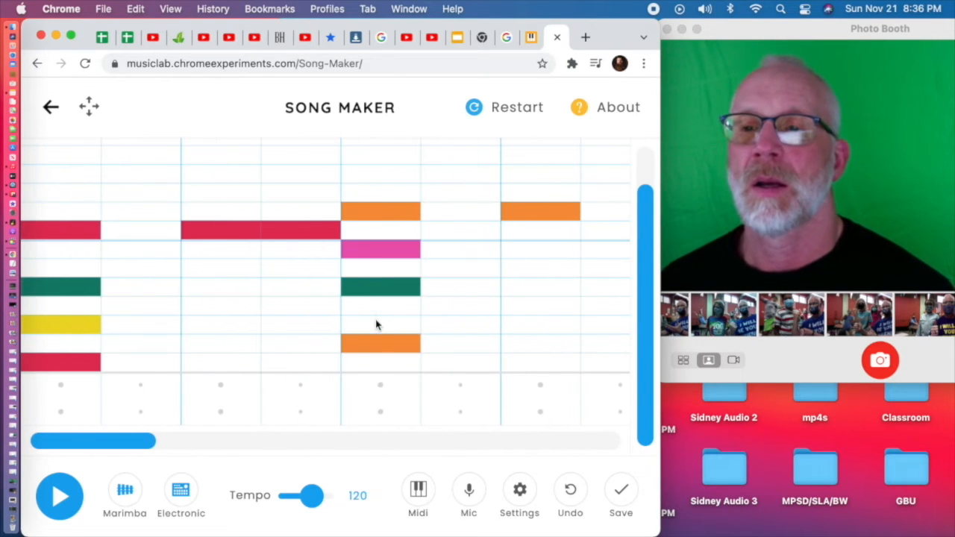
scroll(428, 230, "right", 5)
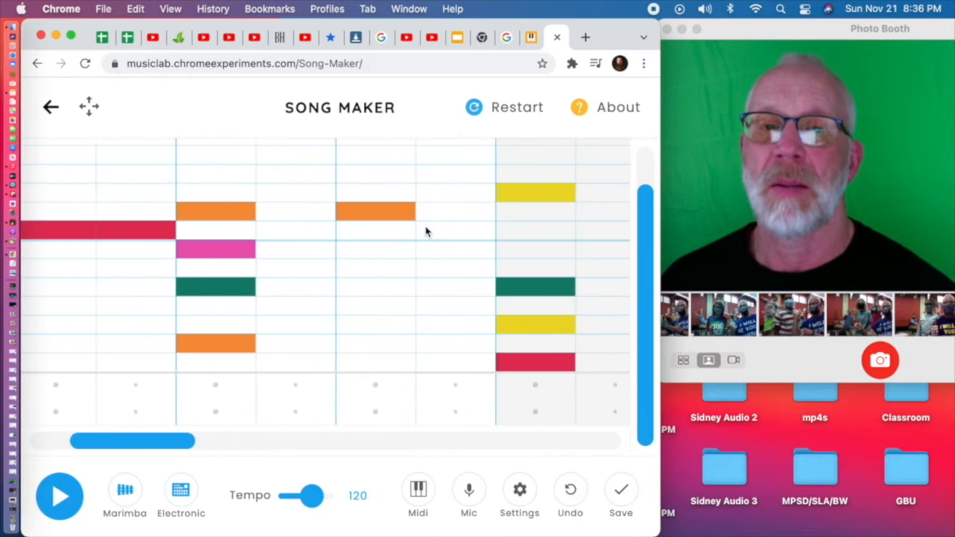
left_click(528, 344)
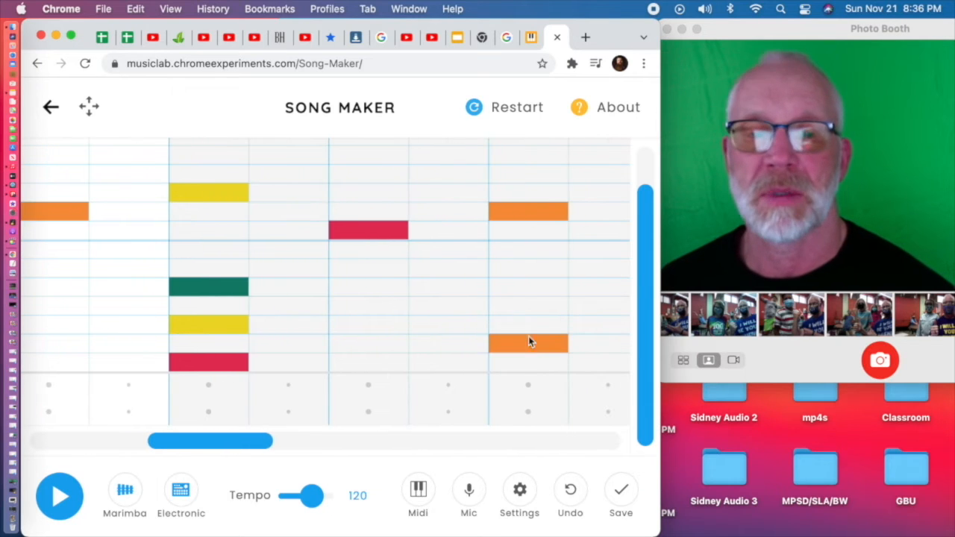
left_click(515, 249)
Place the red-yellow-green chord on beat 1 and the orange-green-pink chord on beat 3 of bar 3
scroll(509, 261, "right", 8)
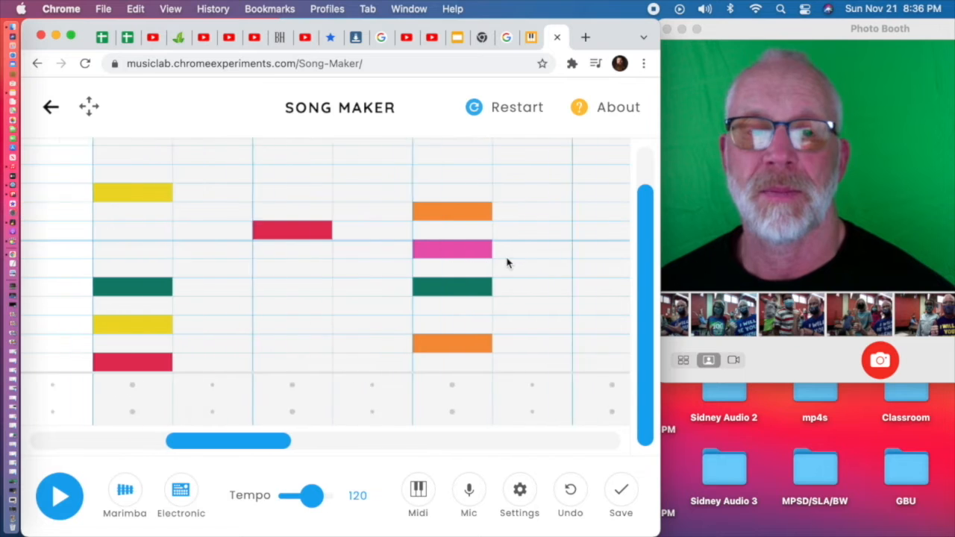
left_click(448, 363)
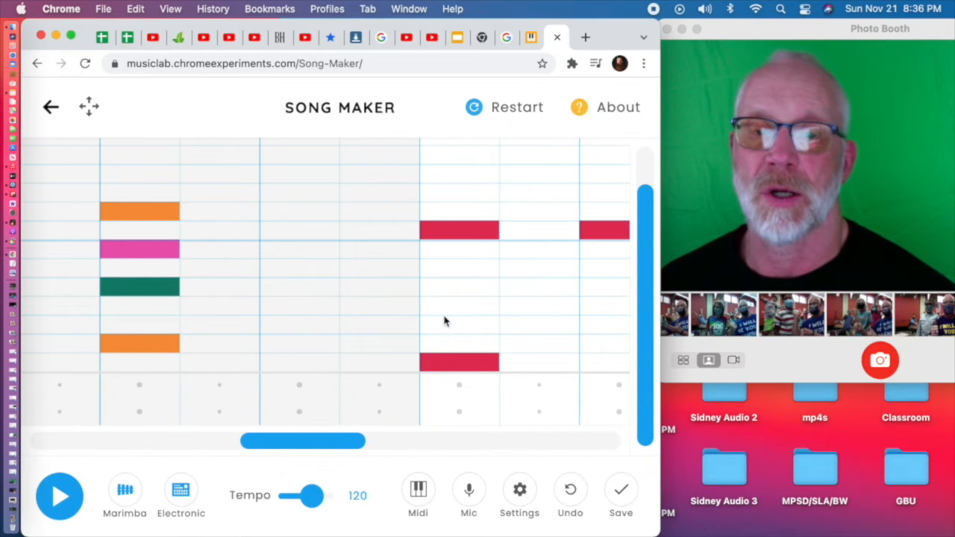
left_click(446, 324)
left_click(451, 291)
scroll(418, 284, "right", 7)
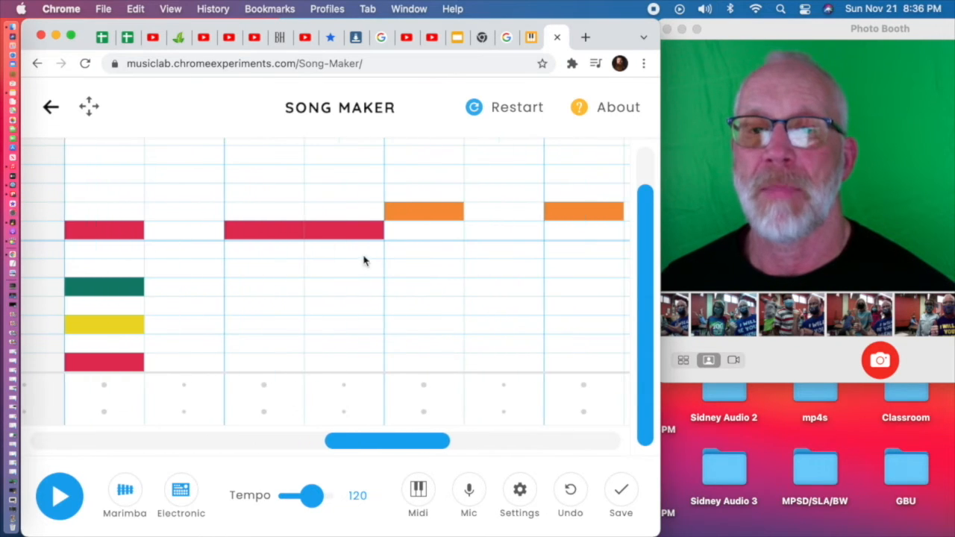
left_click(415, 344)
left_click(417, 287)
left_click(416, 249)
Complete bar 4 with the red-yellow-green chord on beat 1 and the orange-green-pink chord on beat 3, and play back the song
scroll(448, 297, "right", 3)
scroll(449, 297, "right", 2)
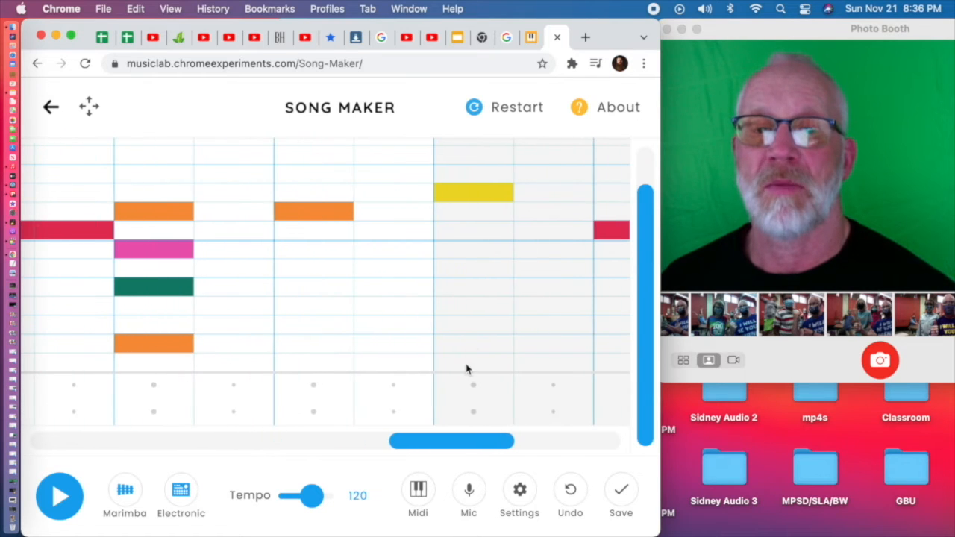
left_click(467, 362)
left_click(462, 291)
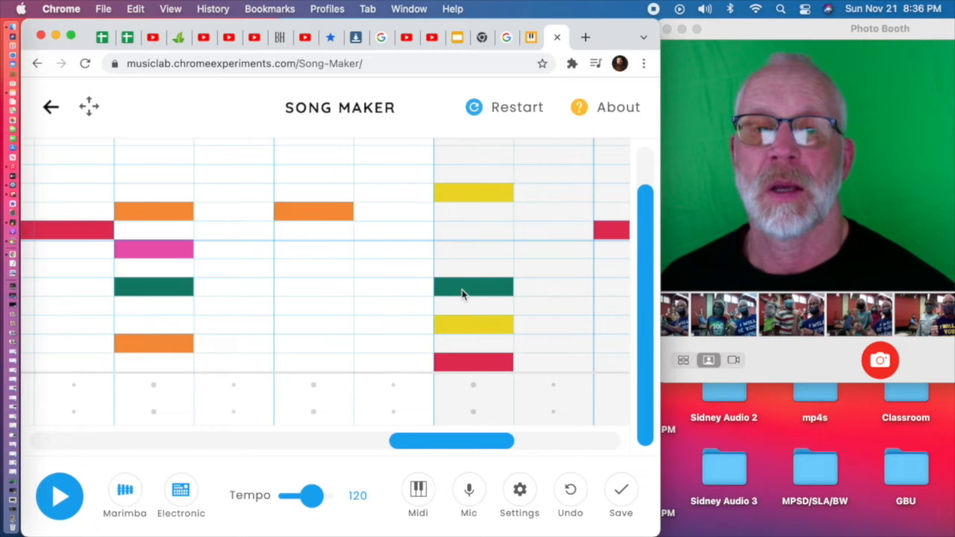
scroll(447, 296, "right", 5)
left_click(387, 341)
left_click(376, 291)
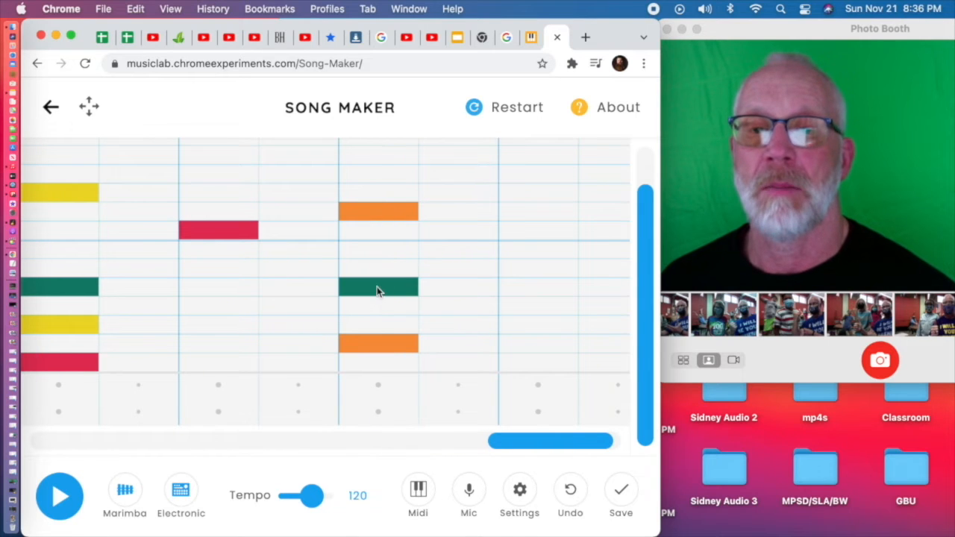
left_click(377, 250)
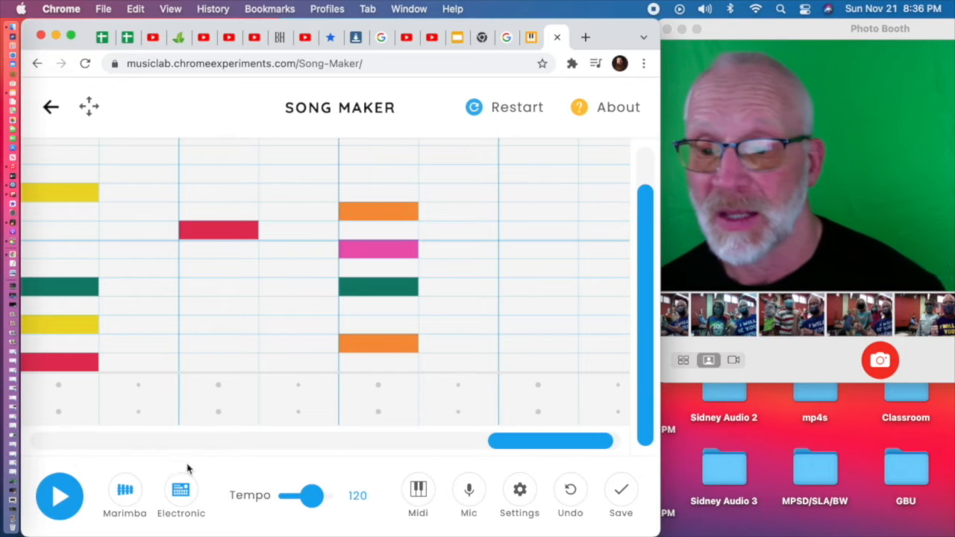
left_click(61, 495)
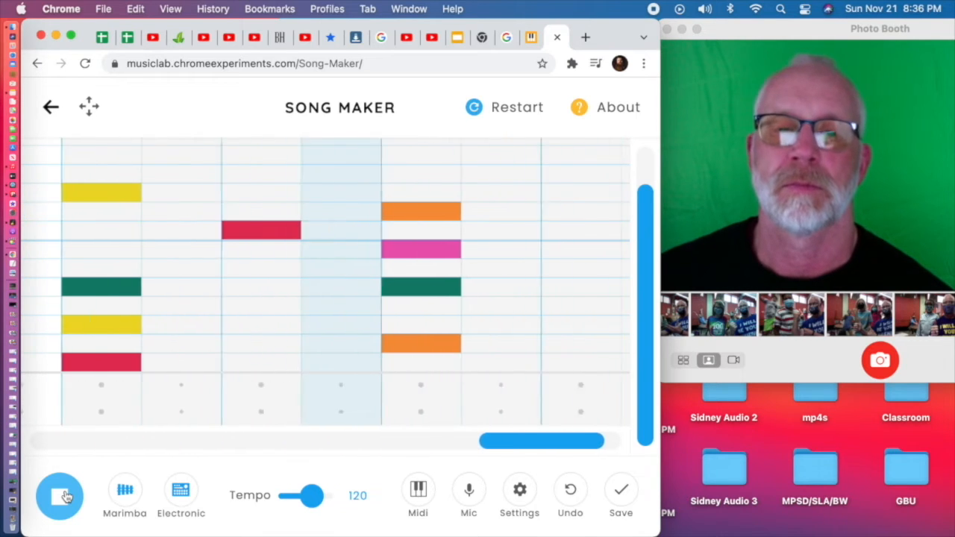
left_click(66, 496)
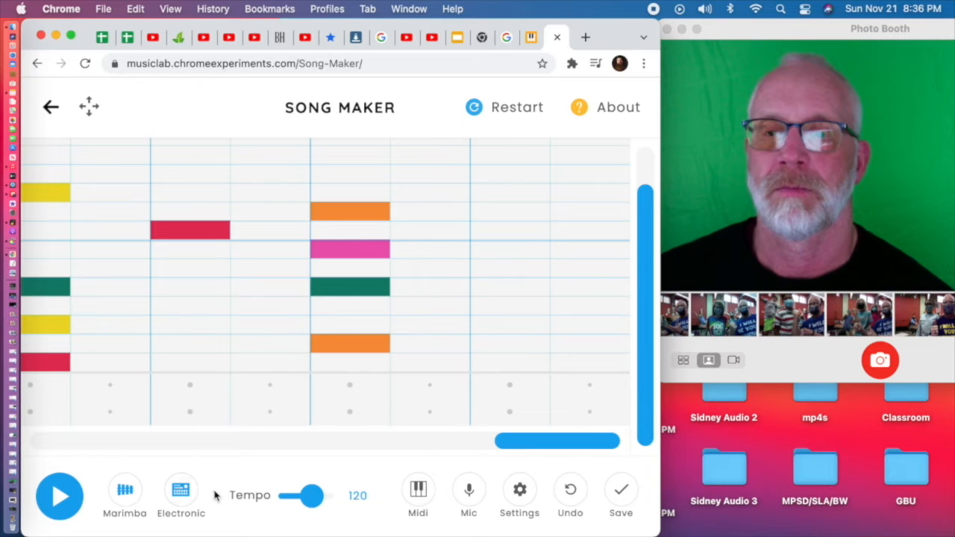
In the first song, add percussion circles on beats 1 and 3 of bars 1–2, with triangles on beats 2 and 4, ending bar 2 with two offbeat triangles
left_click(557, 37)
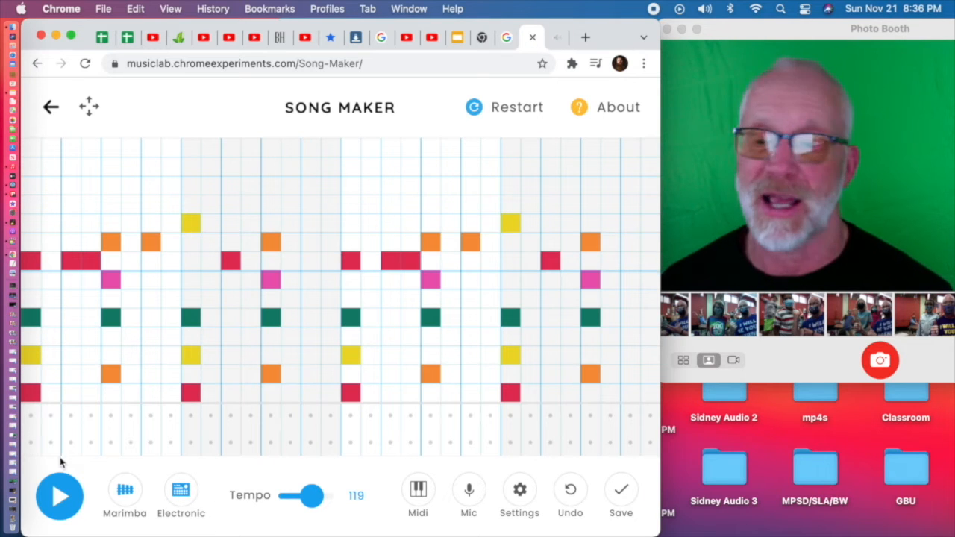
left_click(71, 416)
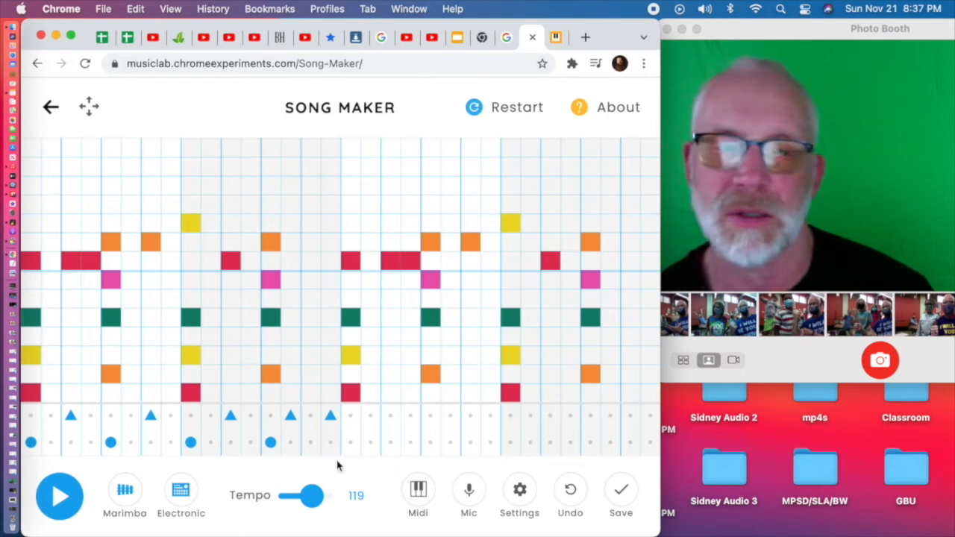
Repeat the circle and triangle percussion pattern of bars 1–2 in bars 3 and 4, and play back the full song
left_click(350, 442)
left_click(390, 416)
left_click(430, 443)
left_click(470, 415)
left_click(510, 442)
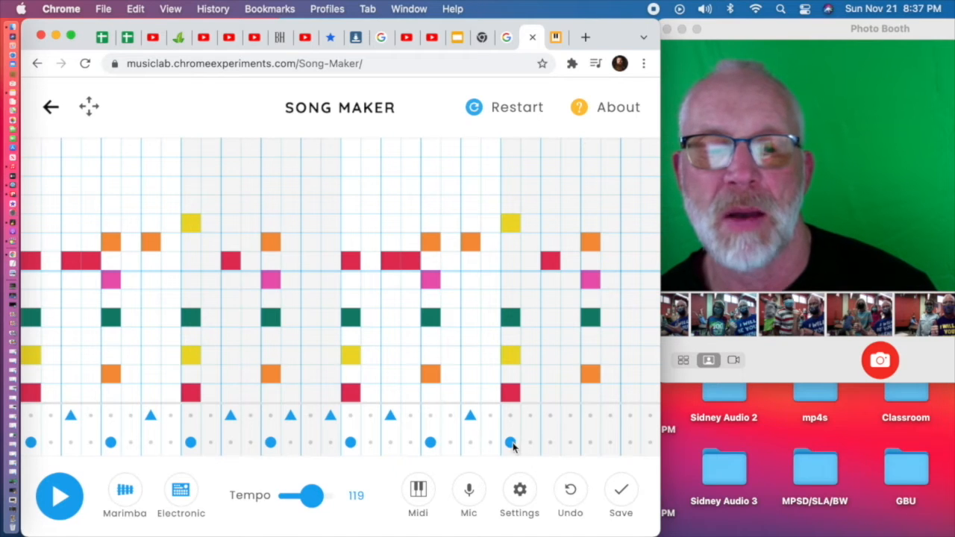
left_click(549, 416)
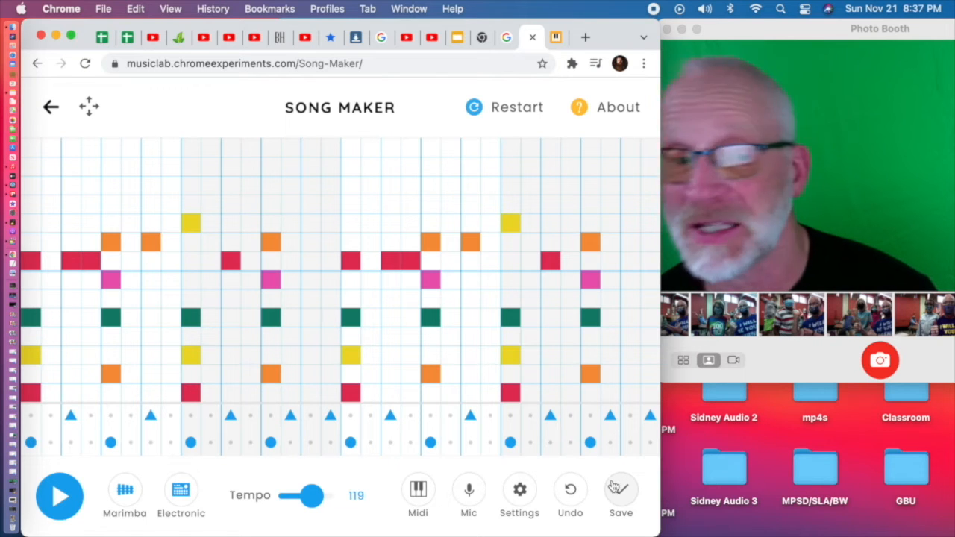
left_click(56, 498)
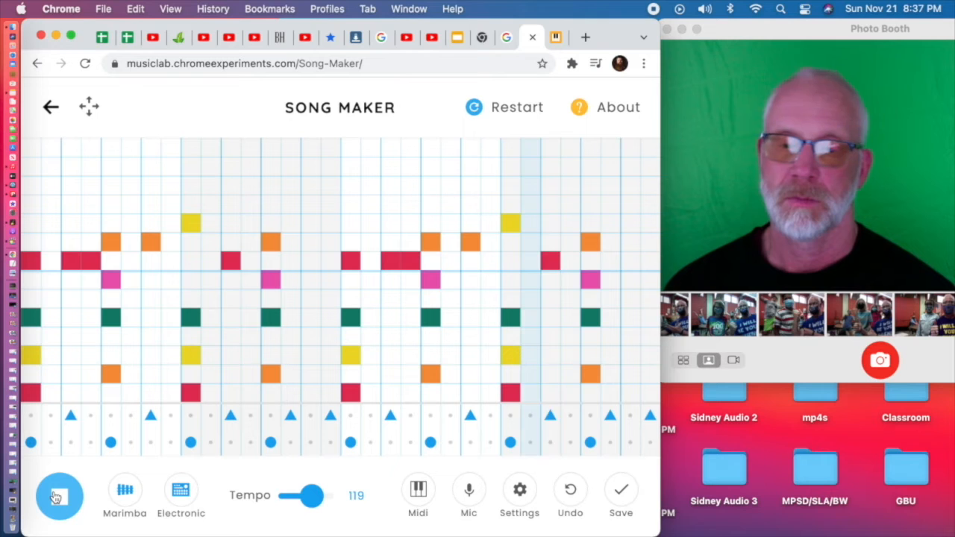
Stop the first song's playback and switch to the other Song Maker tab with the 120 tempo song
left_click(56, 499)
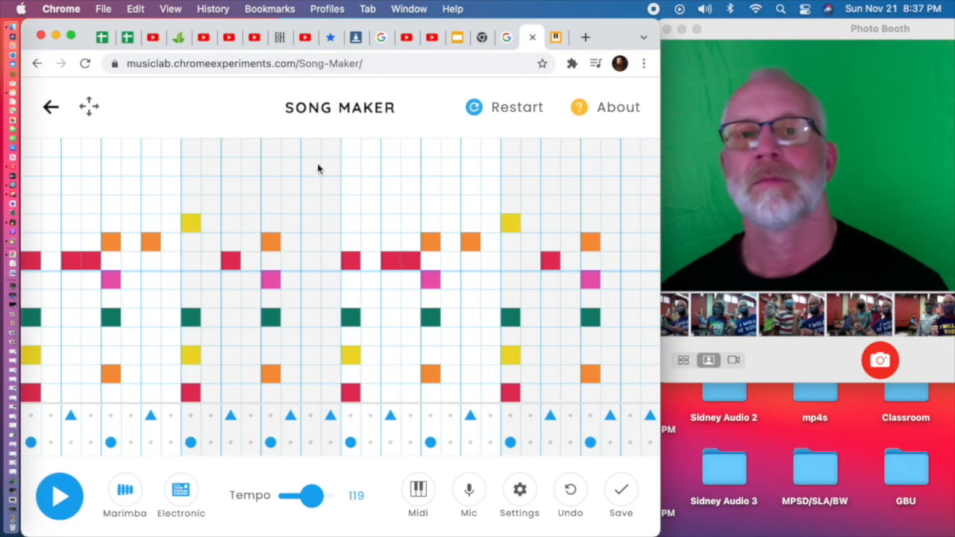
left_click(556, 37)
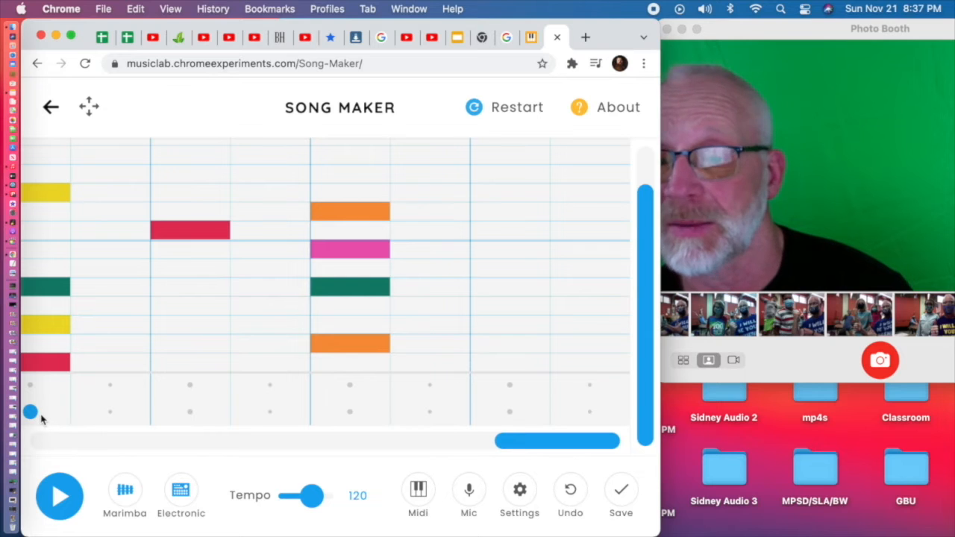
left_click(189, 385)
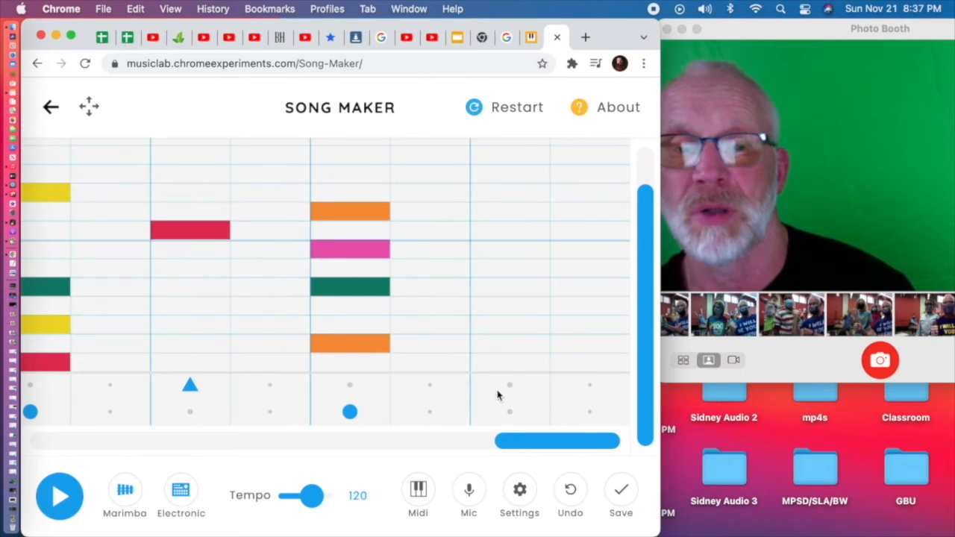
left_click_drag(494, 424, 468, 420)
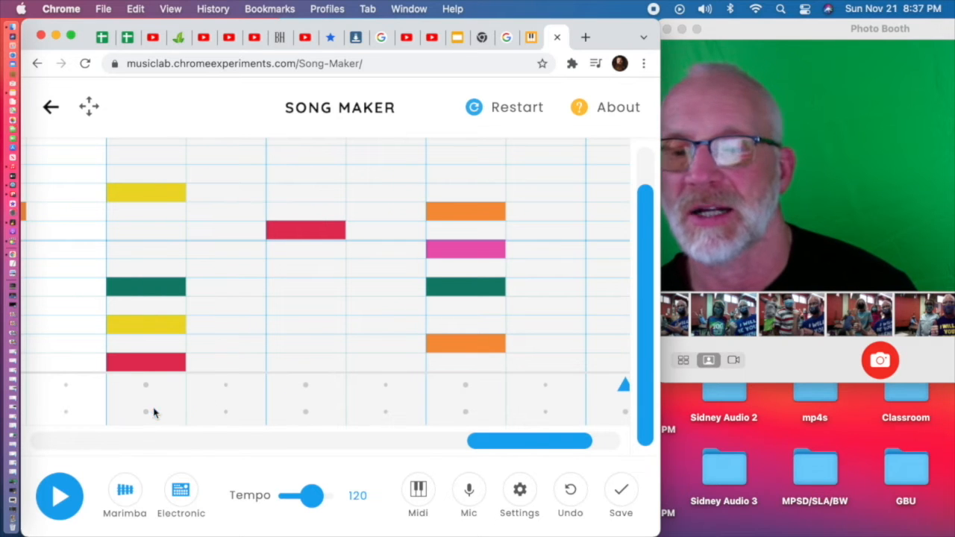
left_click_drag(525, 441, 53, 436)
In the second song, add percussion circles on beats 1 and 3 and triangles on beats 2 and 4 of bar 1
left_click(61, 411)
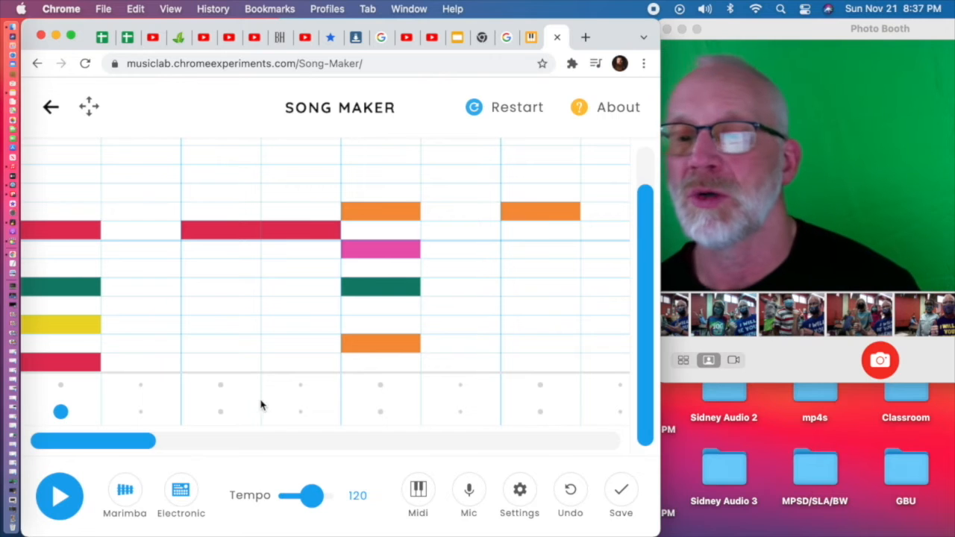
left_click(222, 385)
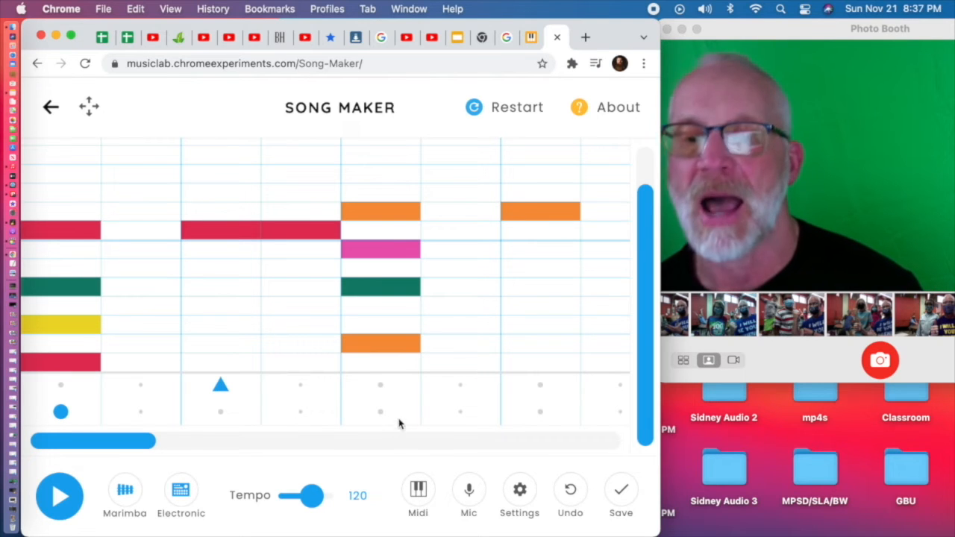
left_click(539, 385)
scroll(523, 399, "right", 5)
Add percussion to bar 2 with circles on beats 1 and 3, a triangle on beat 2, and offbeat triangles after beats 3 and 4
left_click(559, 411)
scroll(544, 415, "right", 4)
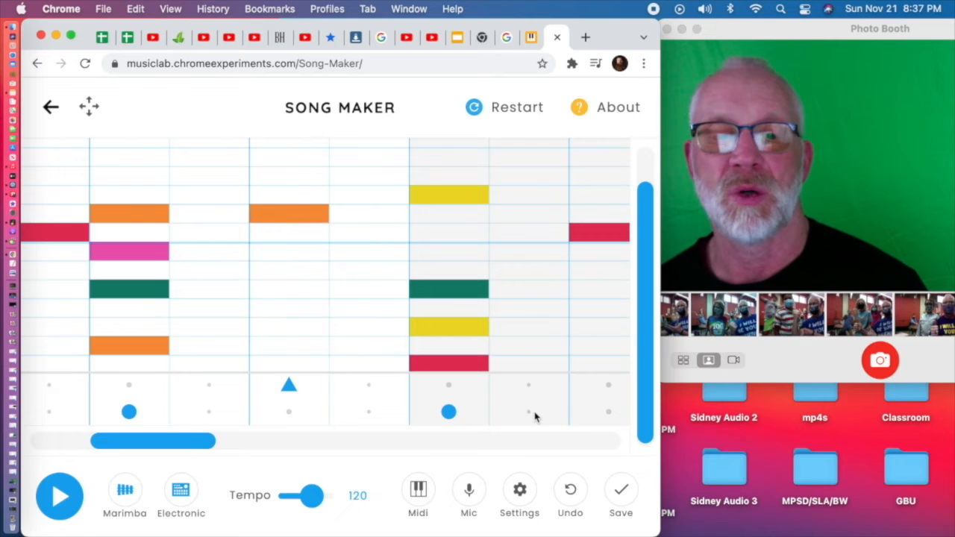
left_click(606, 386)
scroll(522, 410, "right", 4)
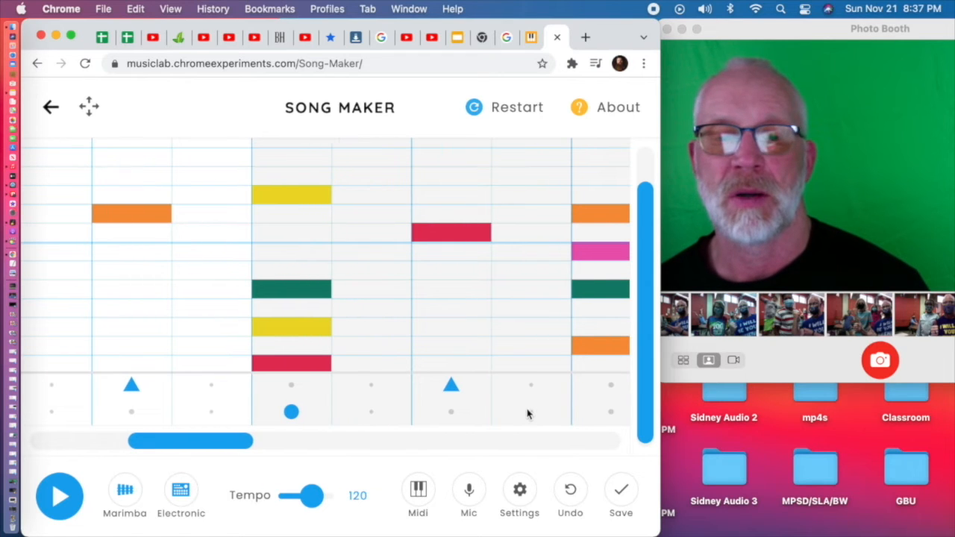
scroll(527, 414, "right", 12)
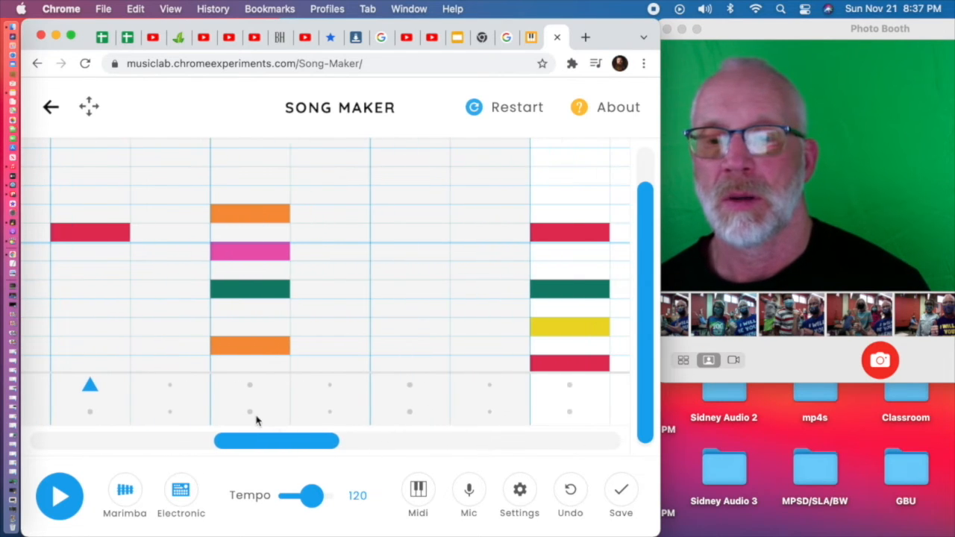
left_click(251, 412)
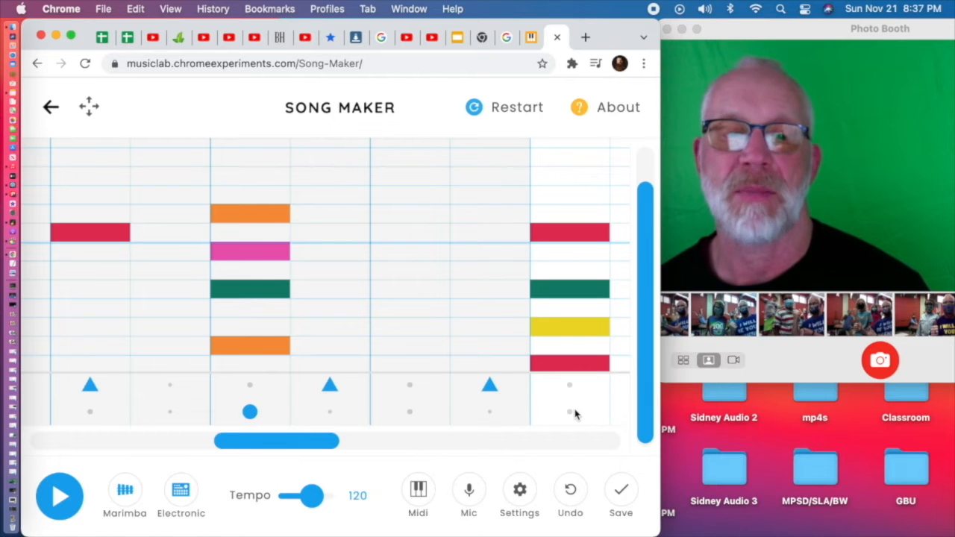
scroll(559, 415, "right", 1)
Place percussion circles on beats 1 and 3 and triangles on beats 2 and 4 of bar 3
left_click(534, 412)
scroll(529, 418, "right", 7)
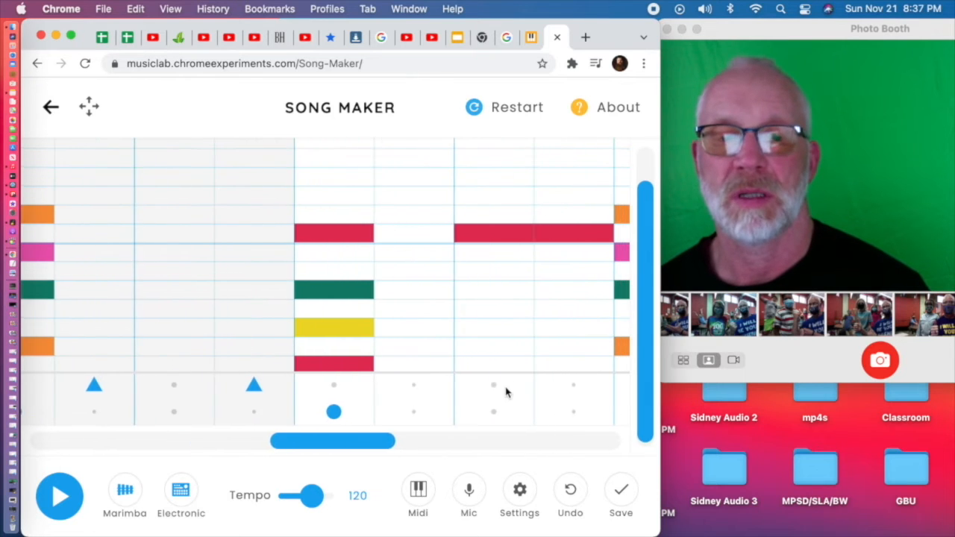
scroll(504, 390, "right", 10)
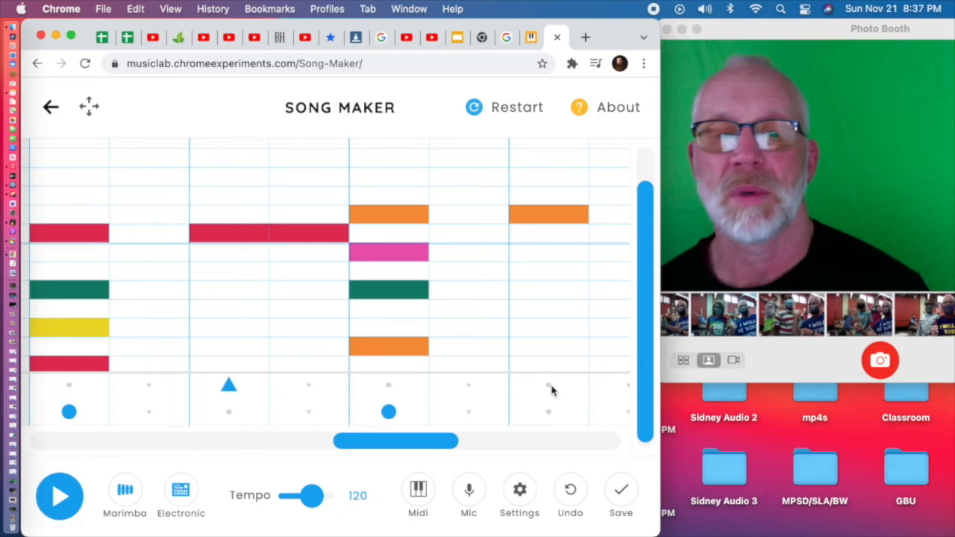
left_click(550, 386)
scroll(537, 395, "right", 10)
Fill bar 4 with circles on beats 1 and 3, a triangle on beat 2 and offbeat triangles after beats 3 and 4, and play back the song
left_click(445, 412)
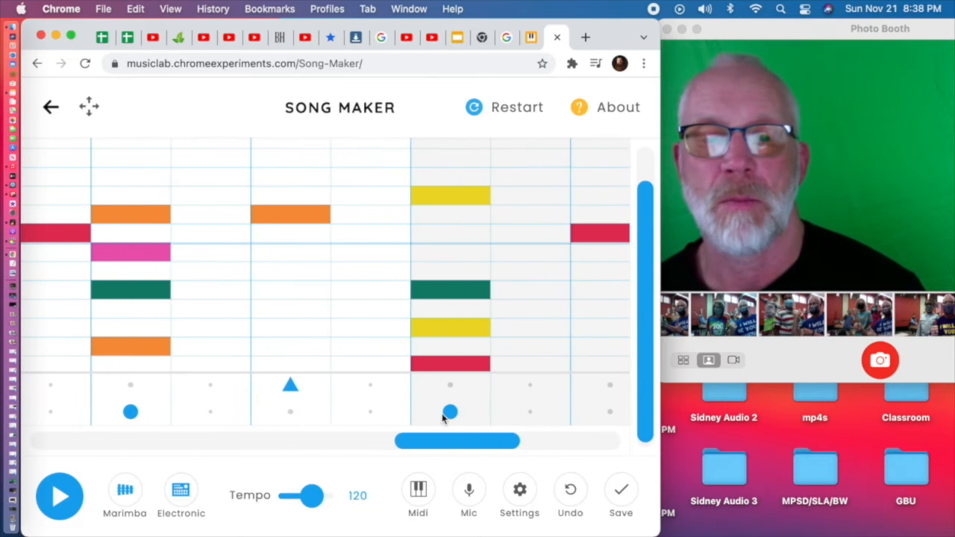
scroll(574, 390, "right", 2)
left_click(565, 386)
scroll(552, 403, "right", 7)
left_click(617, 385)
scroll(614, 385, "right", 7)
left_click(590, 385)
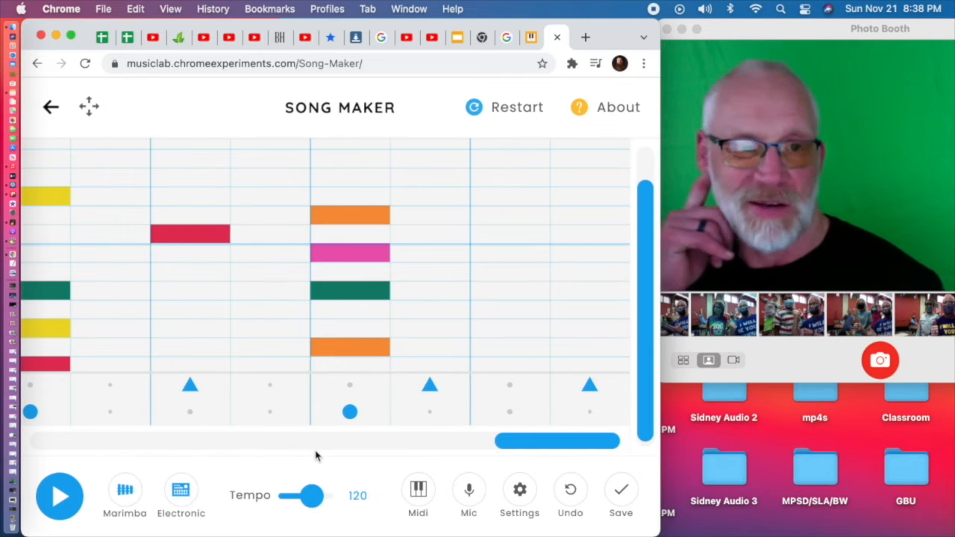
left_click(63, 498)
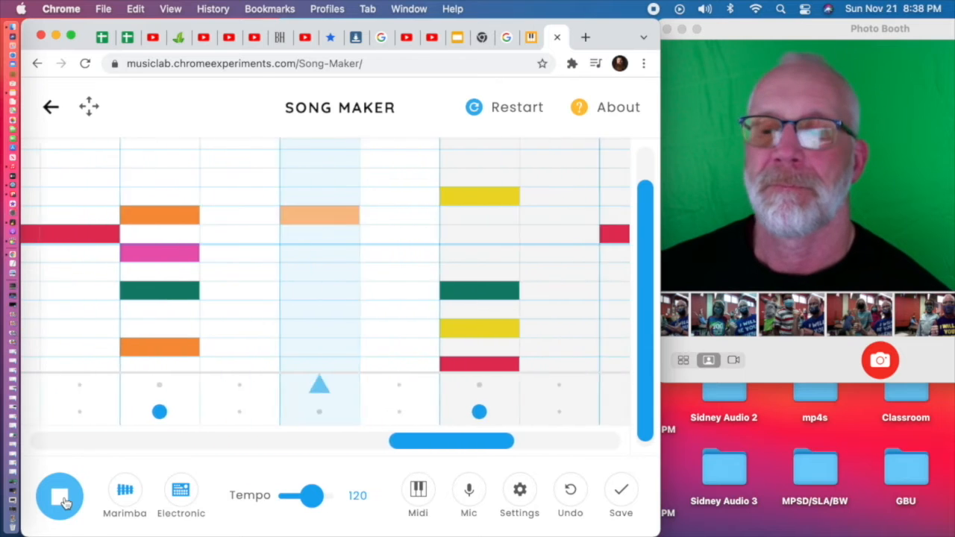
left_click(61, 498)
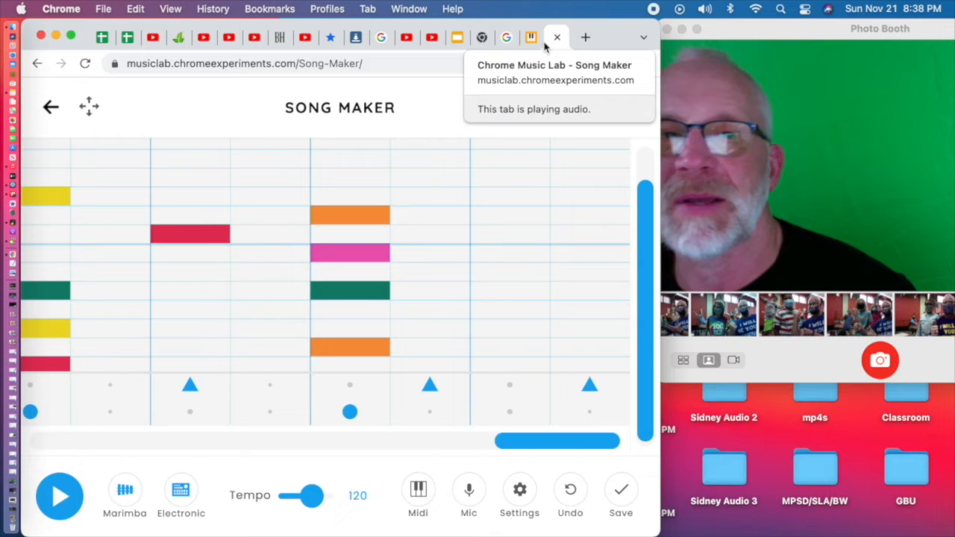
Switch back to the first song's tab, save the song and copy its share link
left_click(530, 38)
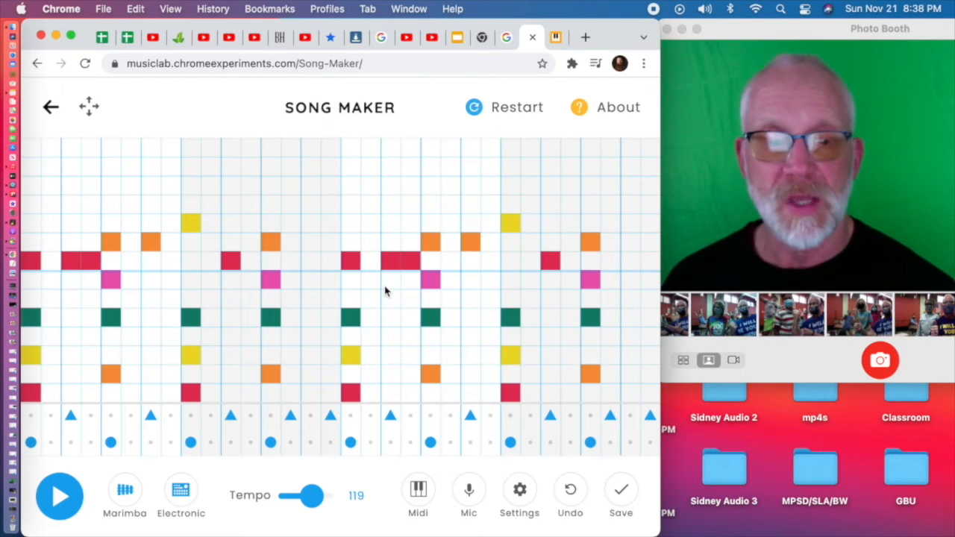
left_click(621, 496)
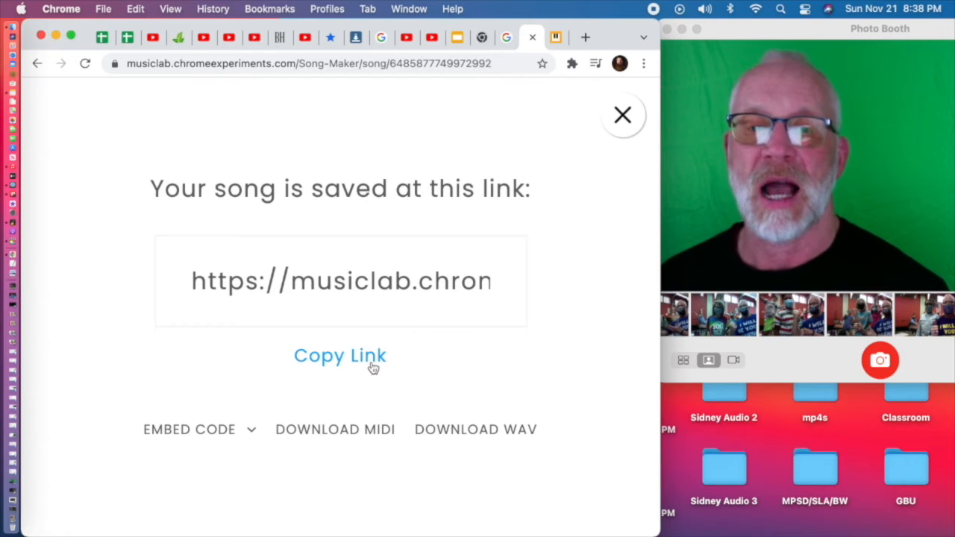
left_click(371, 358)
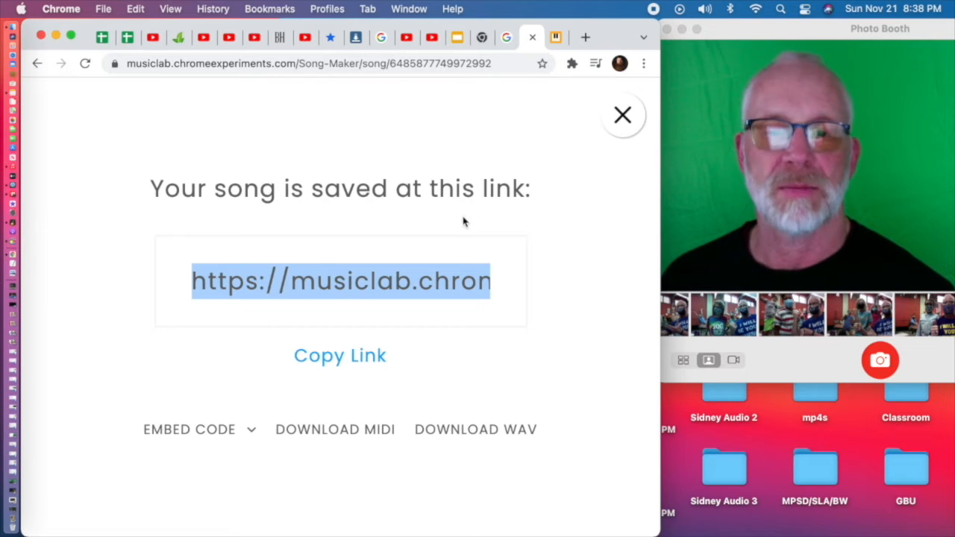
Close the saved-link page, save the song again from the grid and copy its link once more
left_click(623, 118)
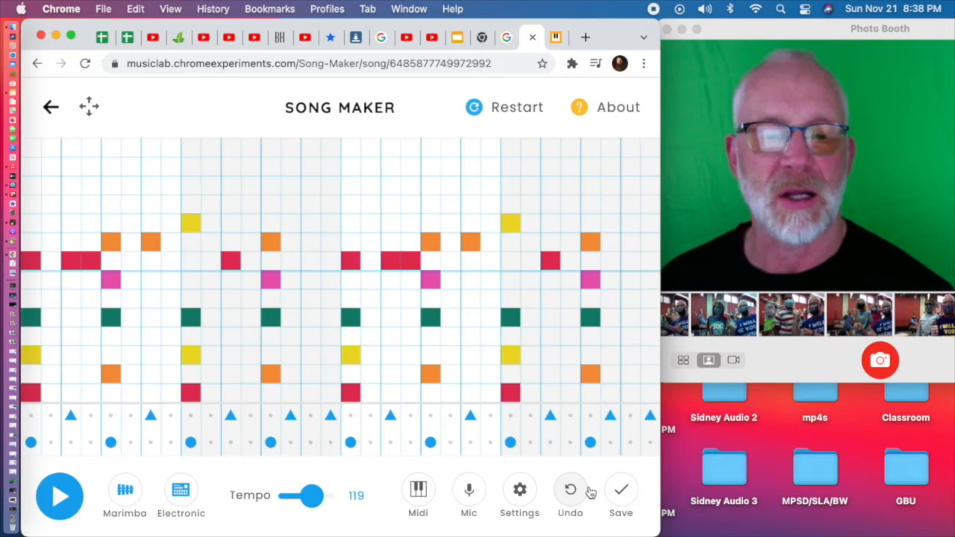
left_click(625, 497)
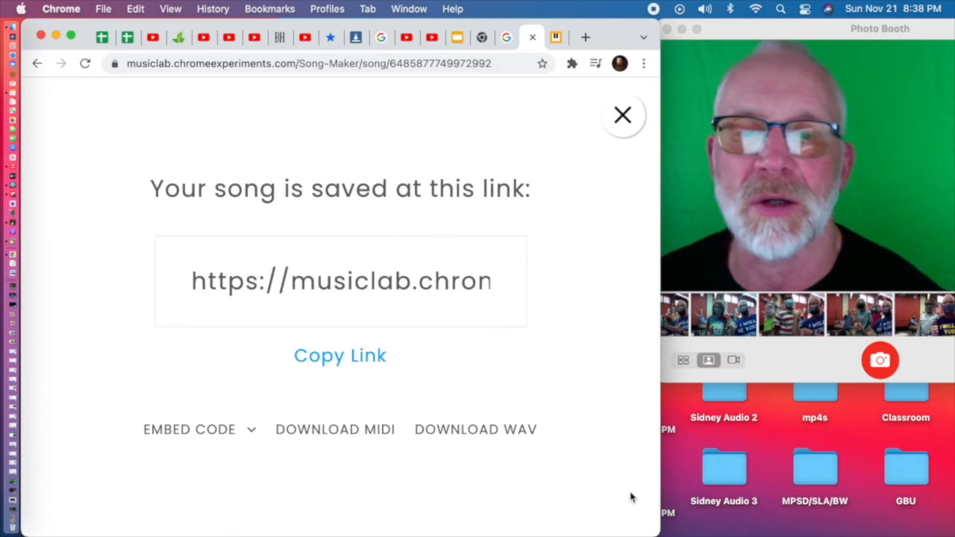
left_click(369, 361)
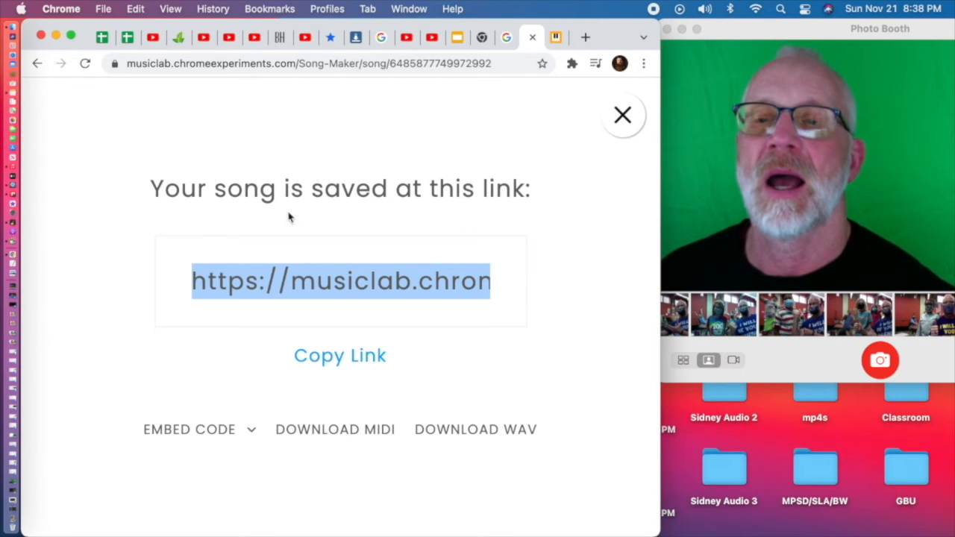